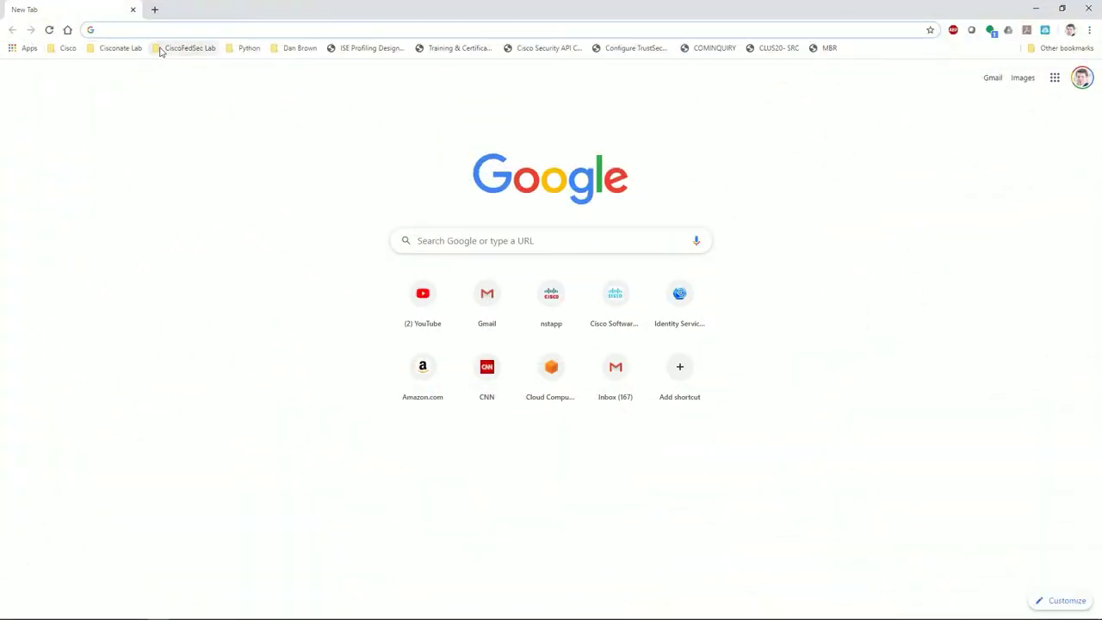
Log in to FMC from the Cisconate_FMC-A bookmark with the admin username and password.
left_click(120, 49)
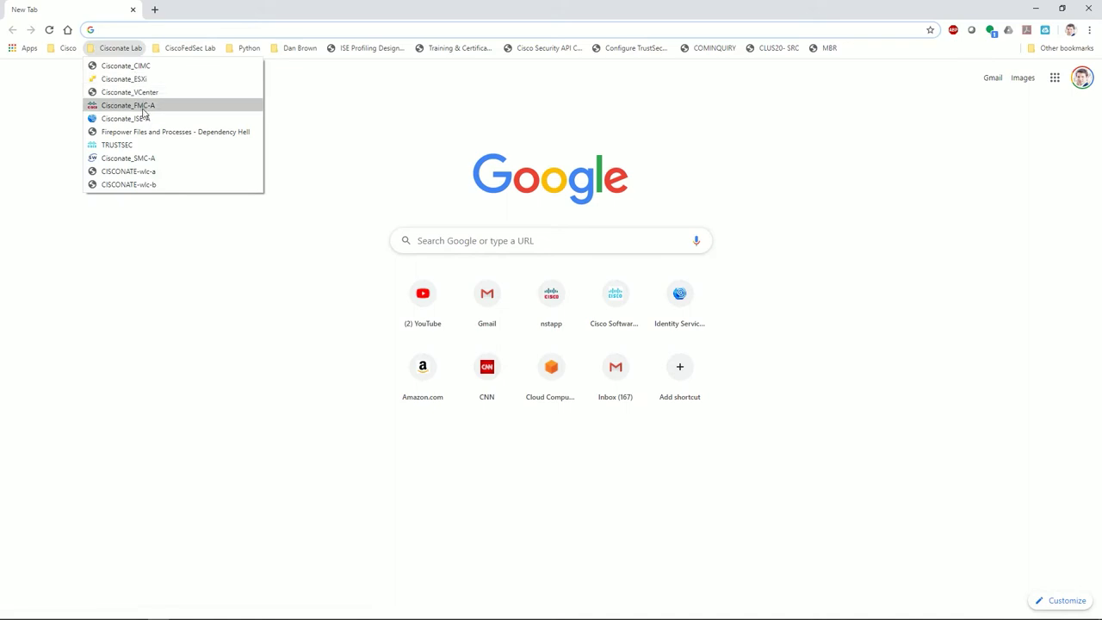
left_click(140, 106)
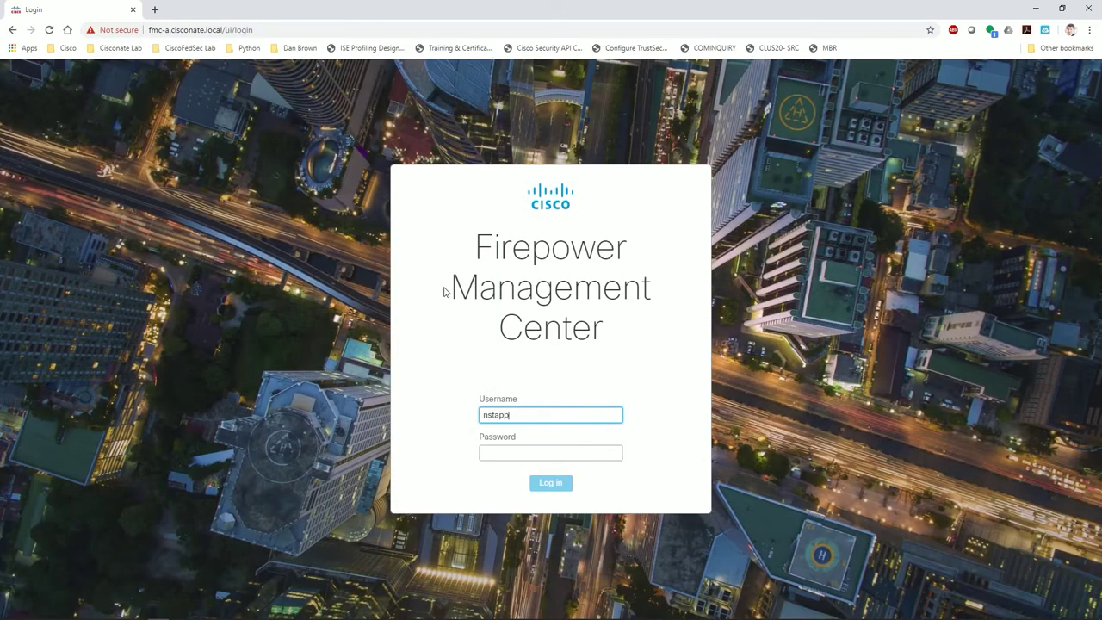
key("Tab")
type("***")
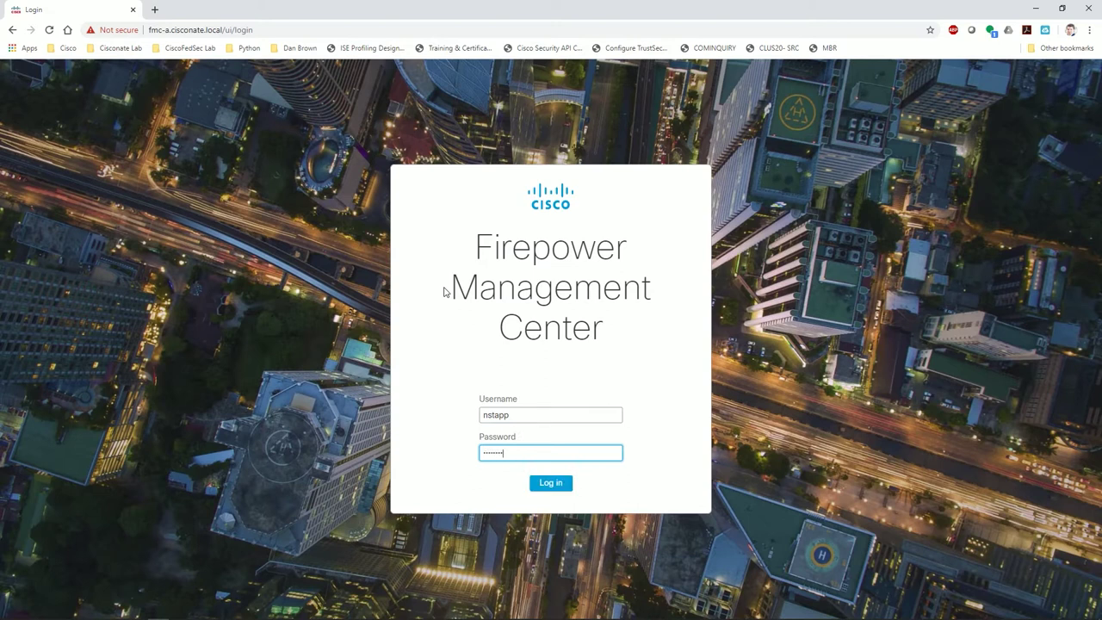
key("Return")
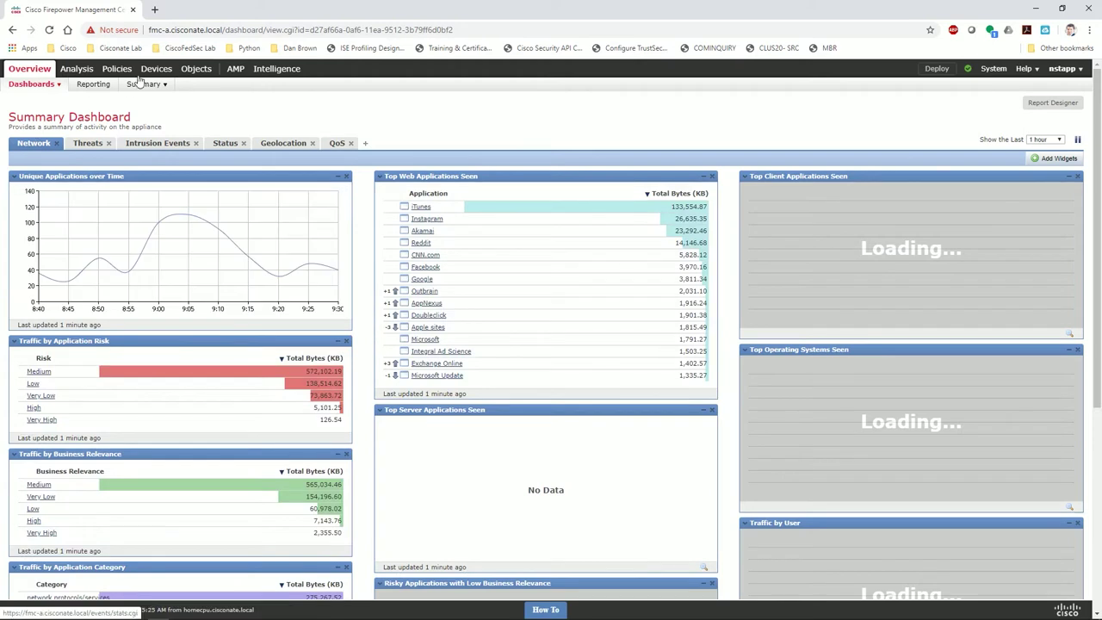
Open a maximized MTPuTTY console to CISCONATE_FP2K and enter 'configure manager add 192.168.194.27' with the registration key.
mouse_move(159, 69)
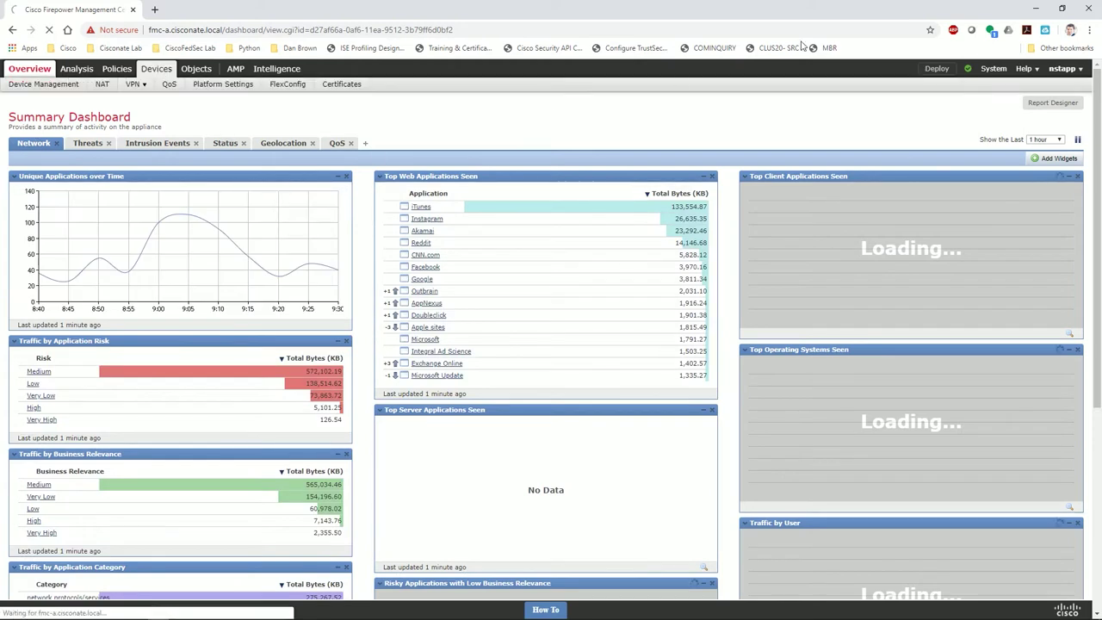
left_click(1037, 8)
double_click(1036, 414)
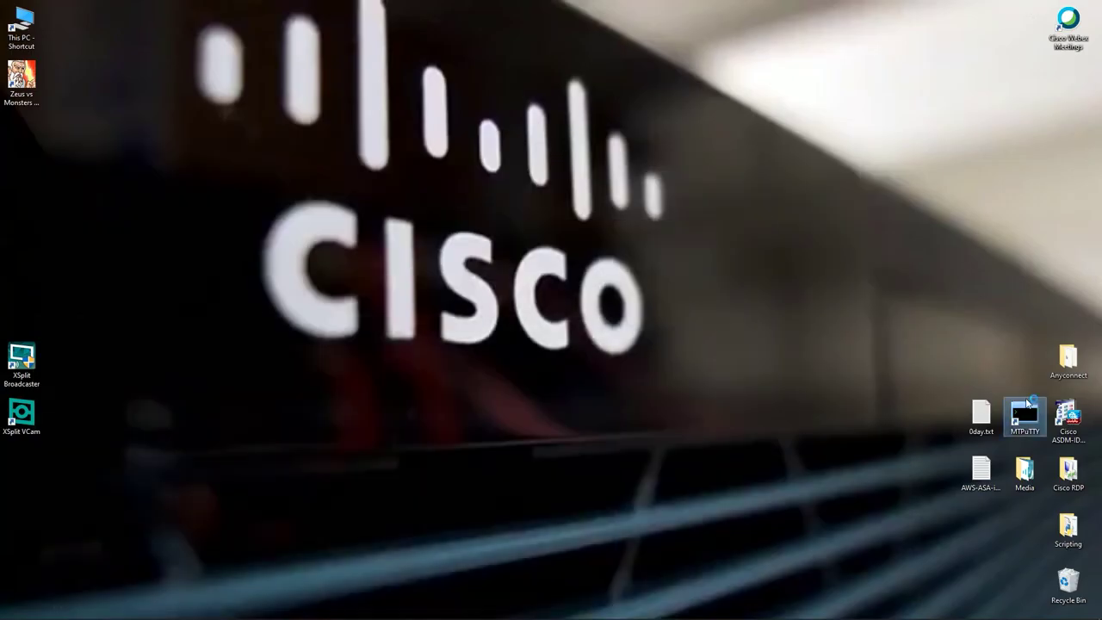
double_click(594, 237)
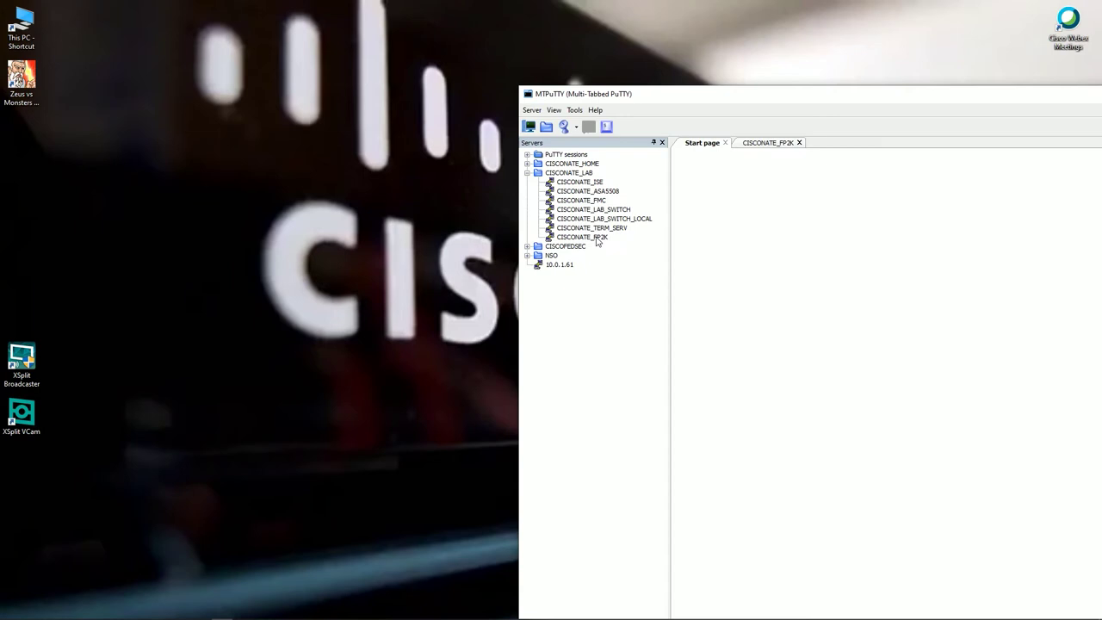
left_click_drag(842, 96, 392, 4)
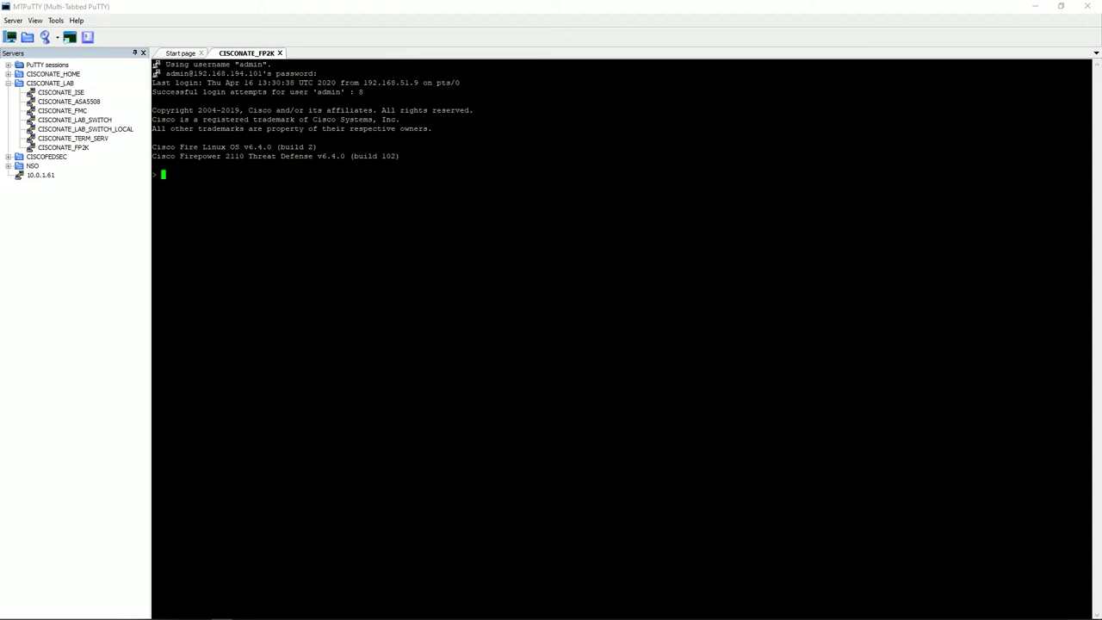
key("Return")
type("configure manager add 192.168.194.27 ")
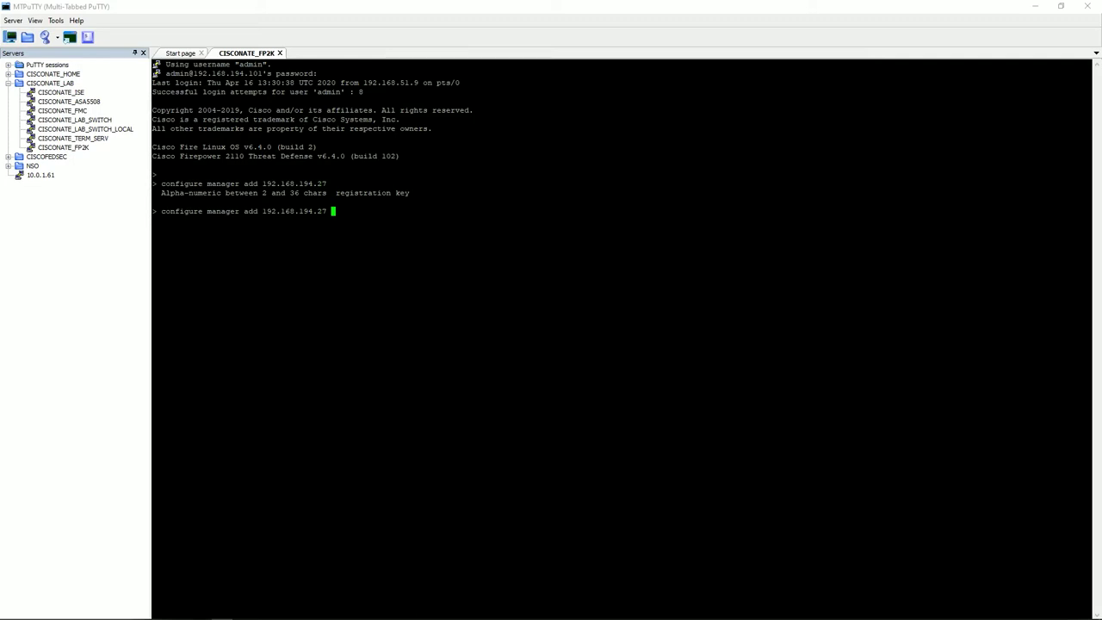
type("?cisco ?")
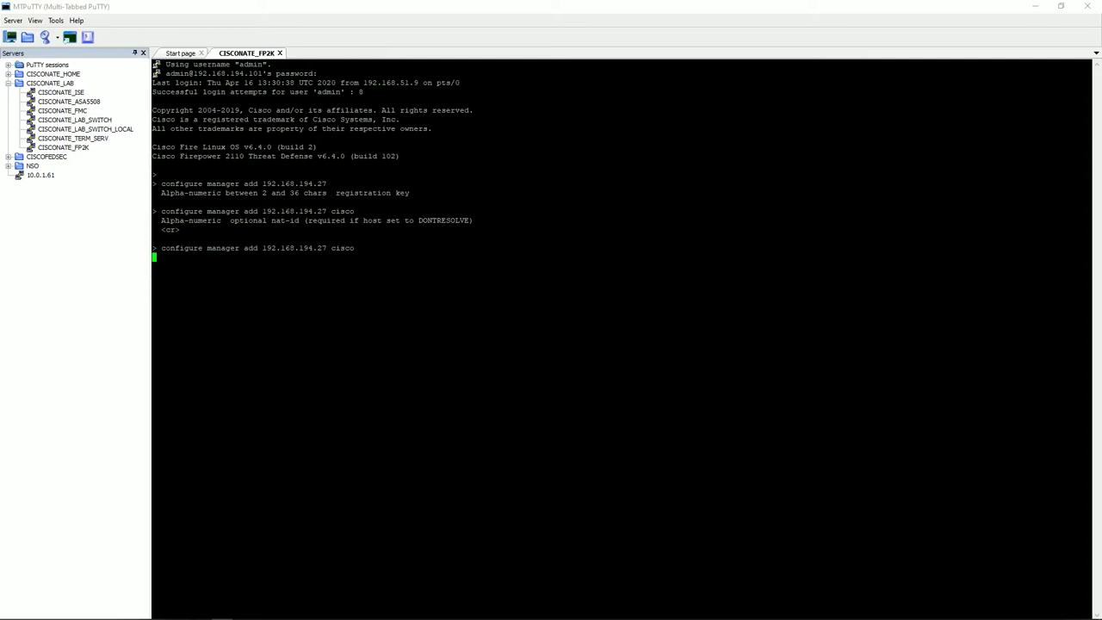
Start a new device entry with host 192.168.194.101 and display name FP2K.
left_click(163, 613)
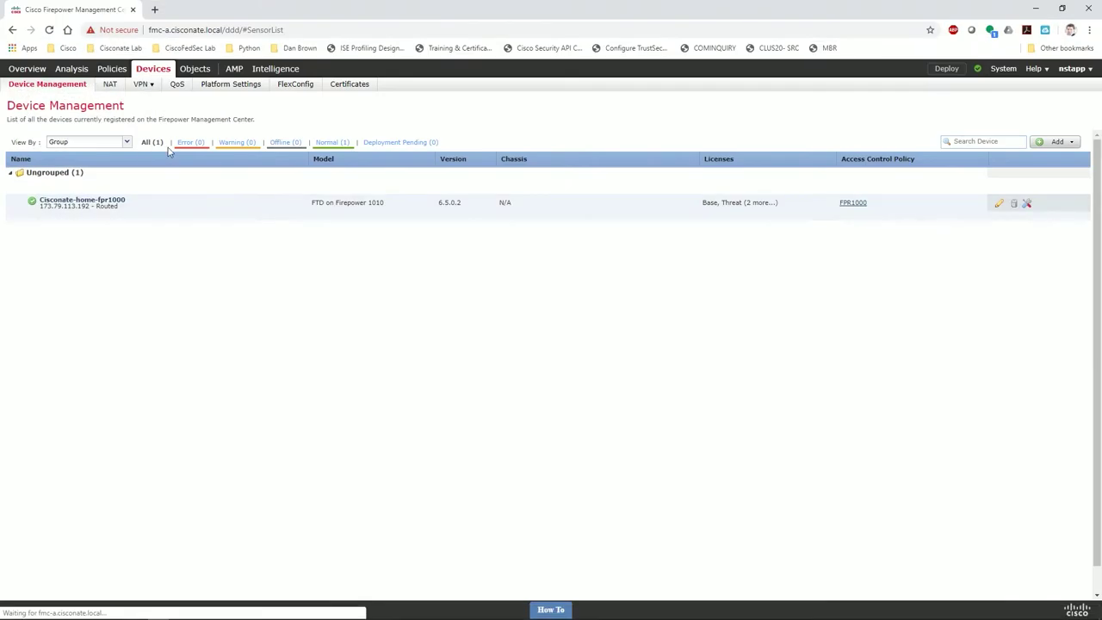
left_click(1044, 143)
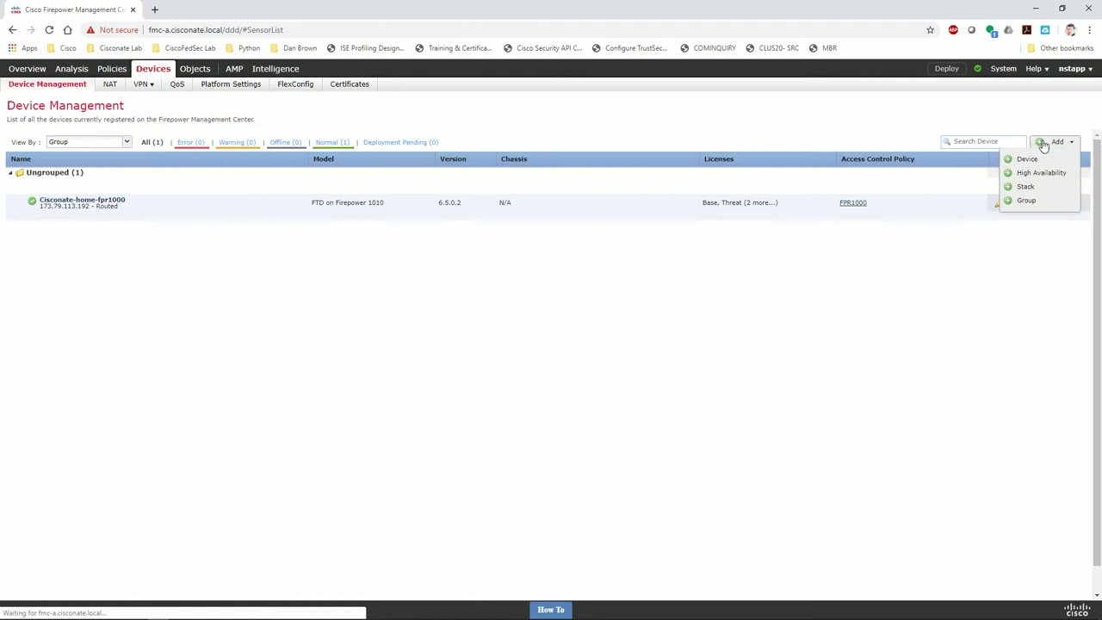
left_click(1018, 160)
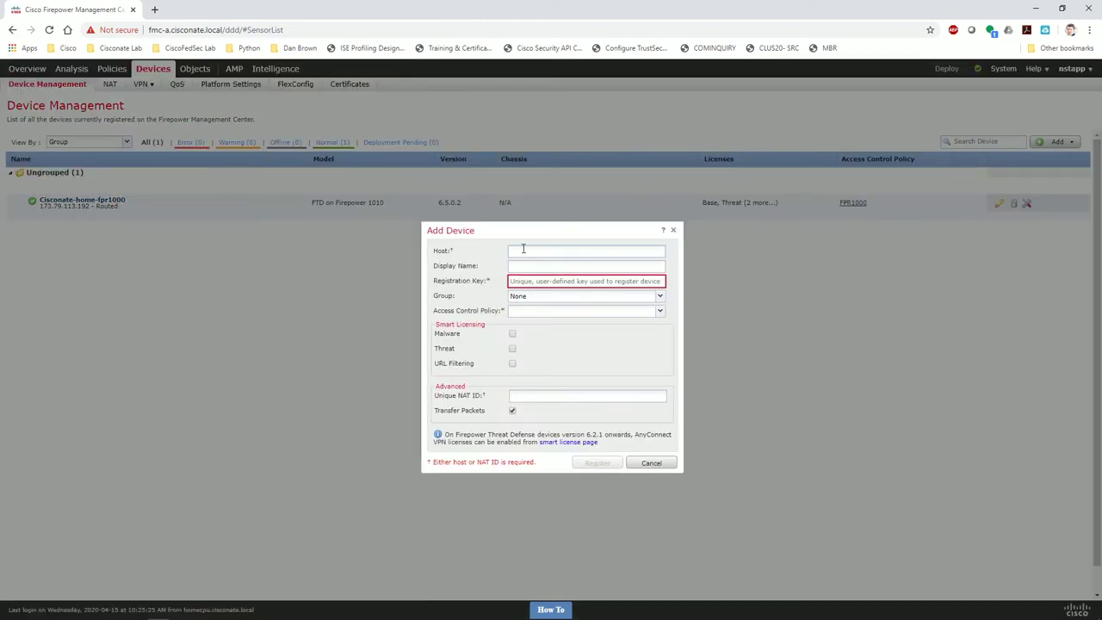
left_click(523, 250)
type("192.168.194.101")
key("Tab")
type("F")
Enter the registration key, choose the base access control policy, and enable the Malware licence.
left_click(545, 280)
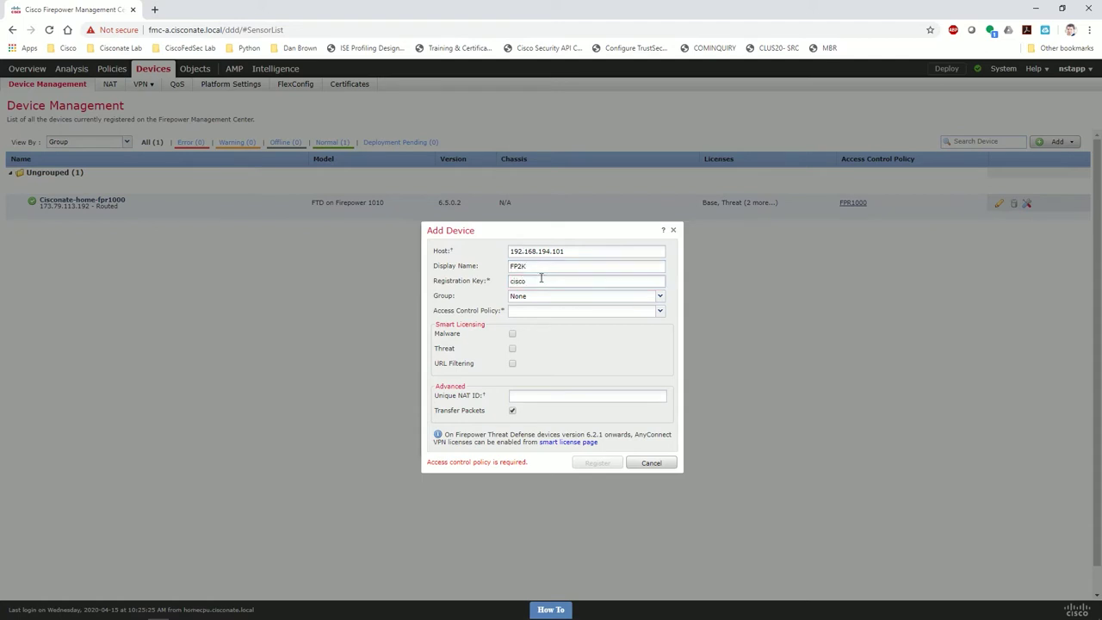
left_click(563, 311)
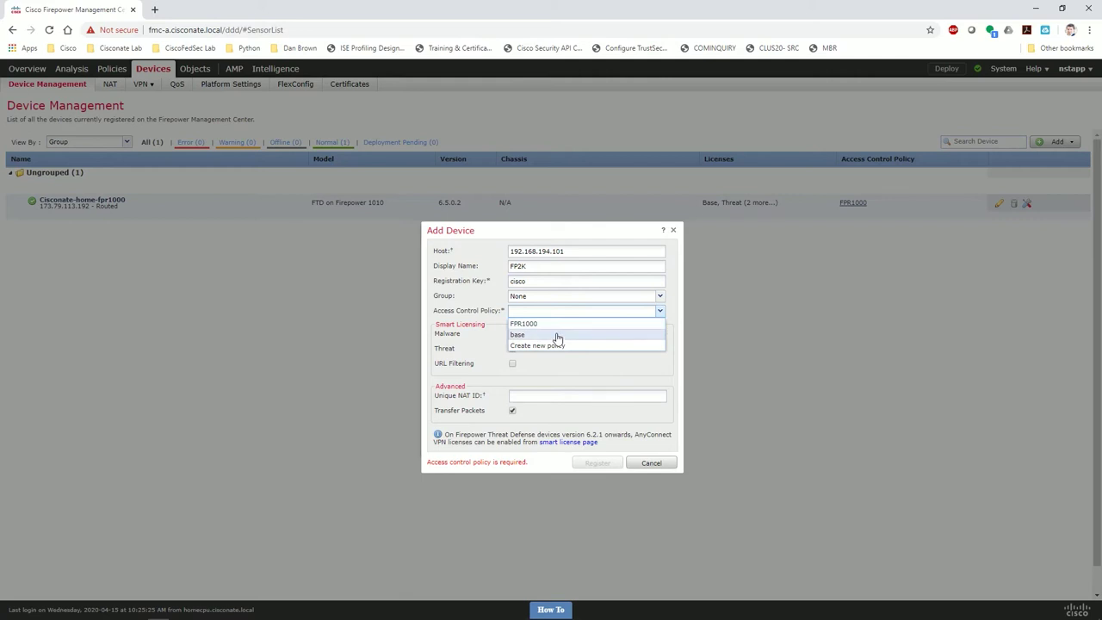
left_click(556, 335)
left_click(512, 335)
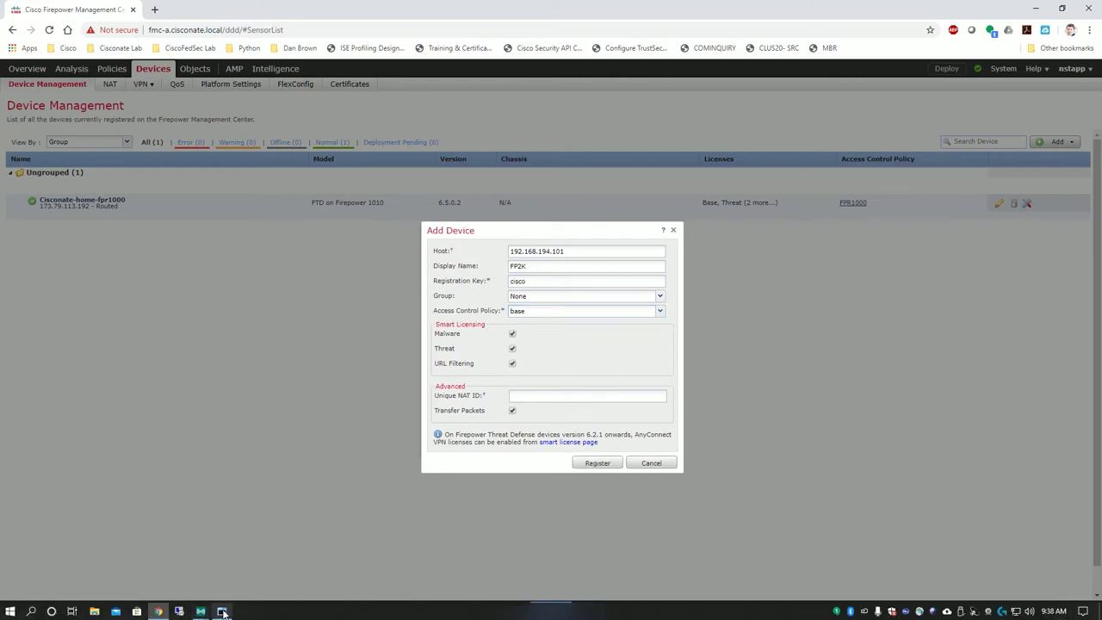
left_click(202, 612)
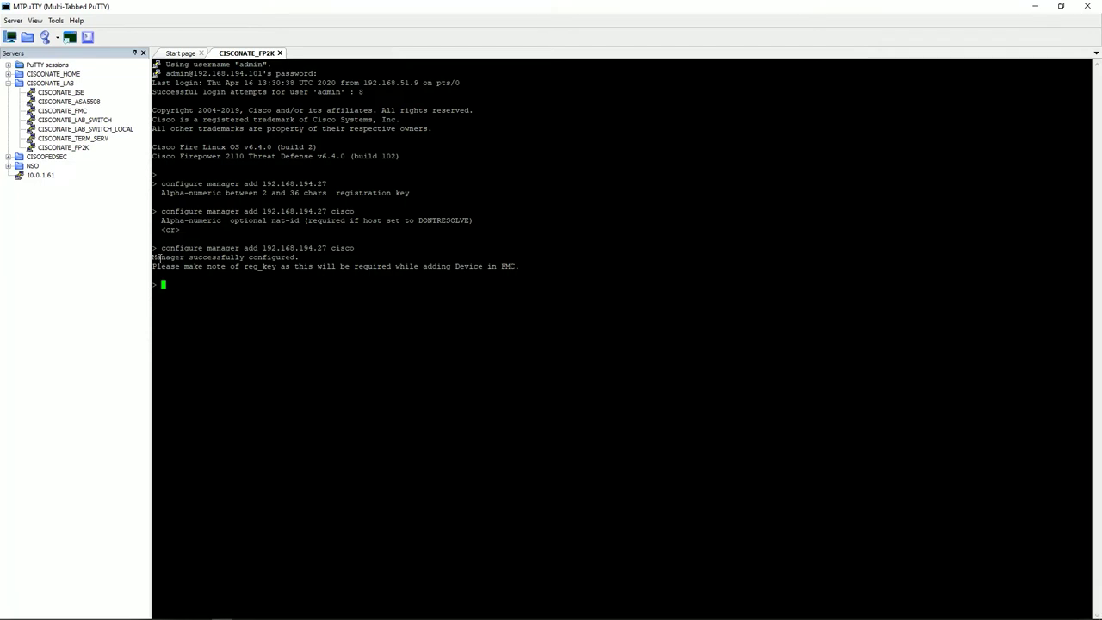
Review the manager-configured confirmation and run 'show managers' on the FP2K console.
left_click_drag(158, 256, 296, 268)
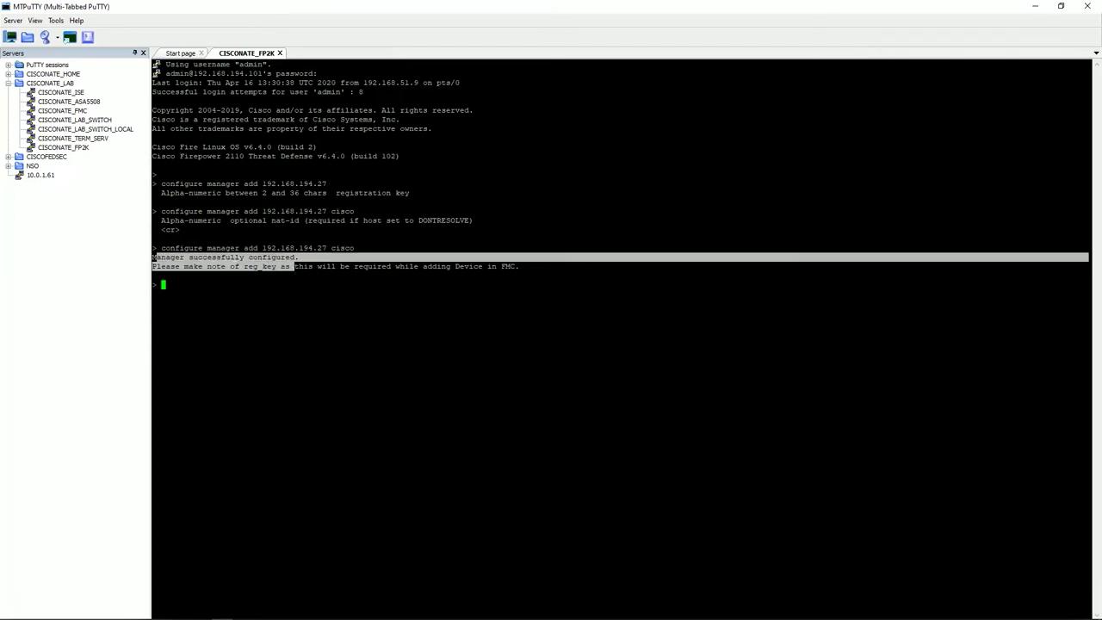
left_click(296, 268)
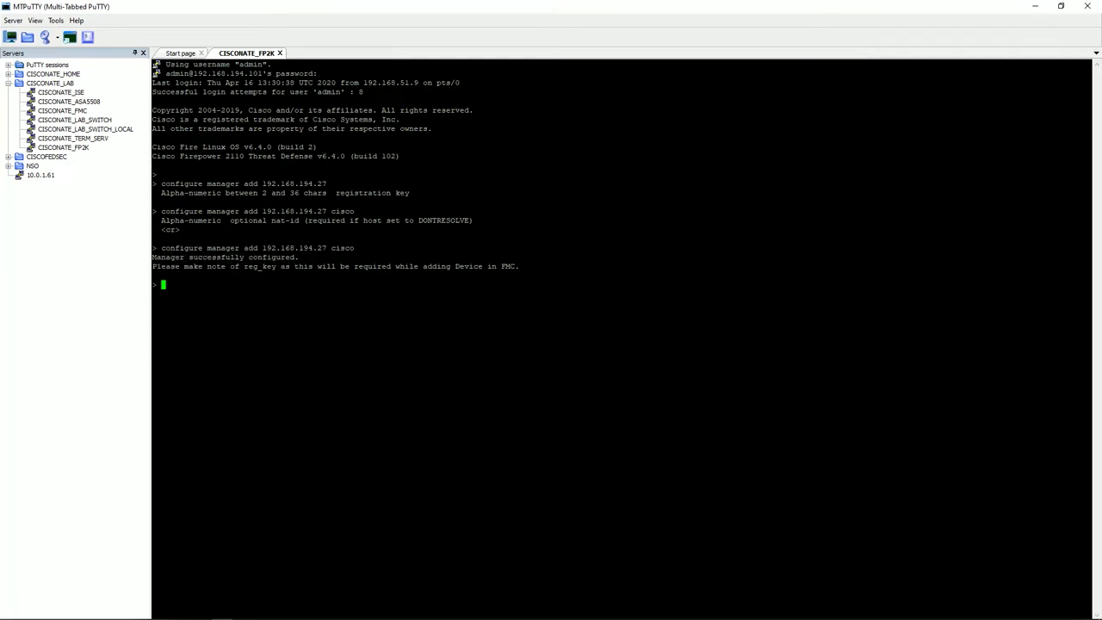
type("show managers")
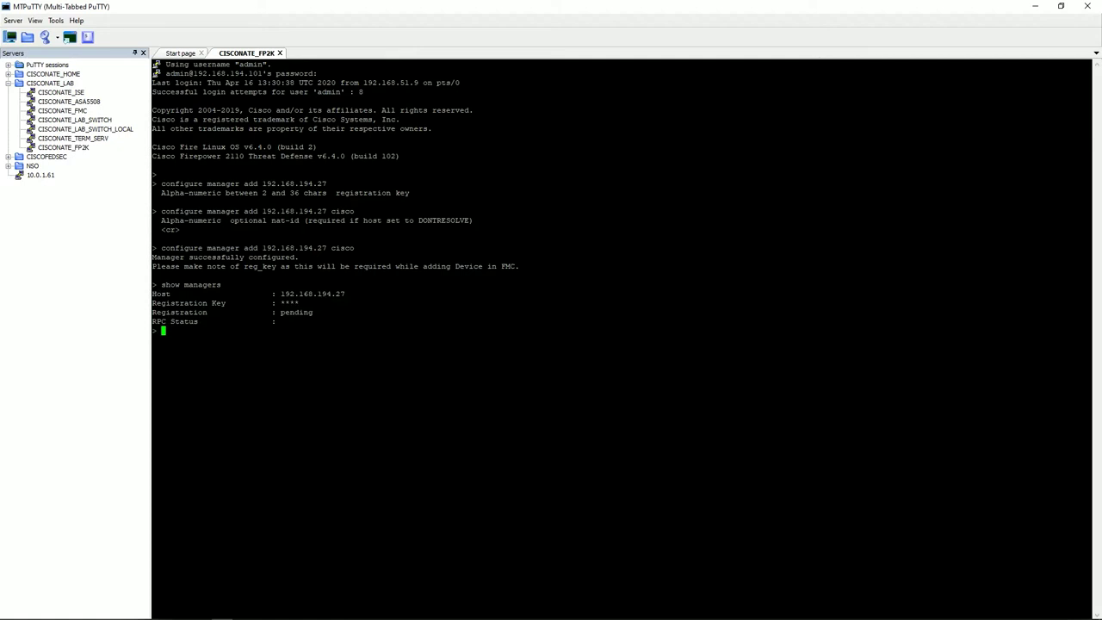
Return to the FMC Add Device form in Chrome.
mouse_move(211, 613)
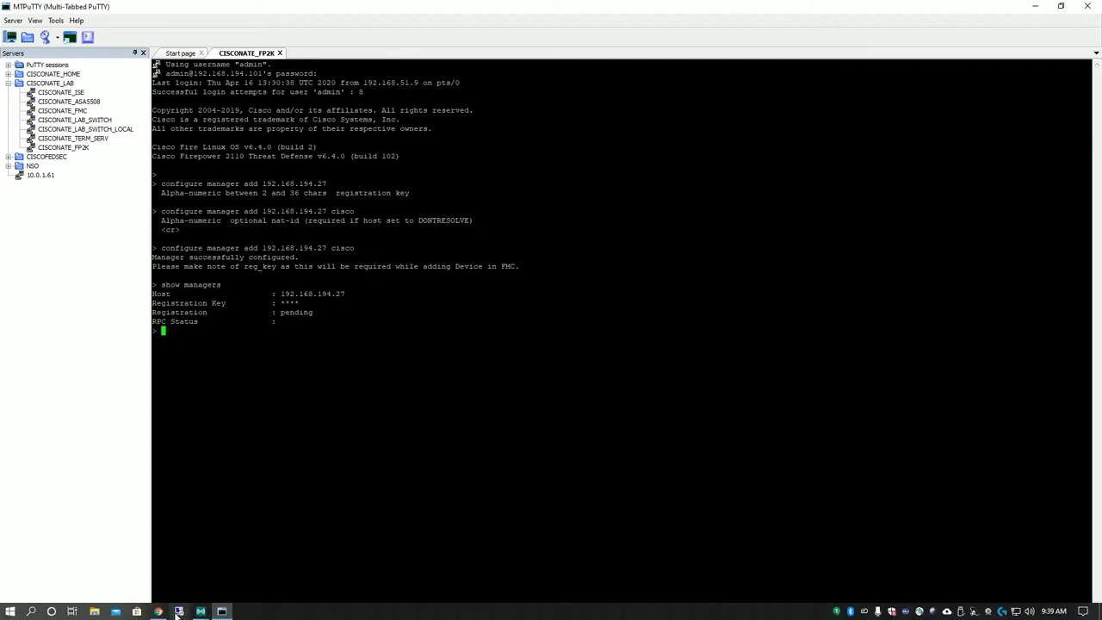
mouse_move(159, 611)
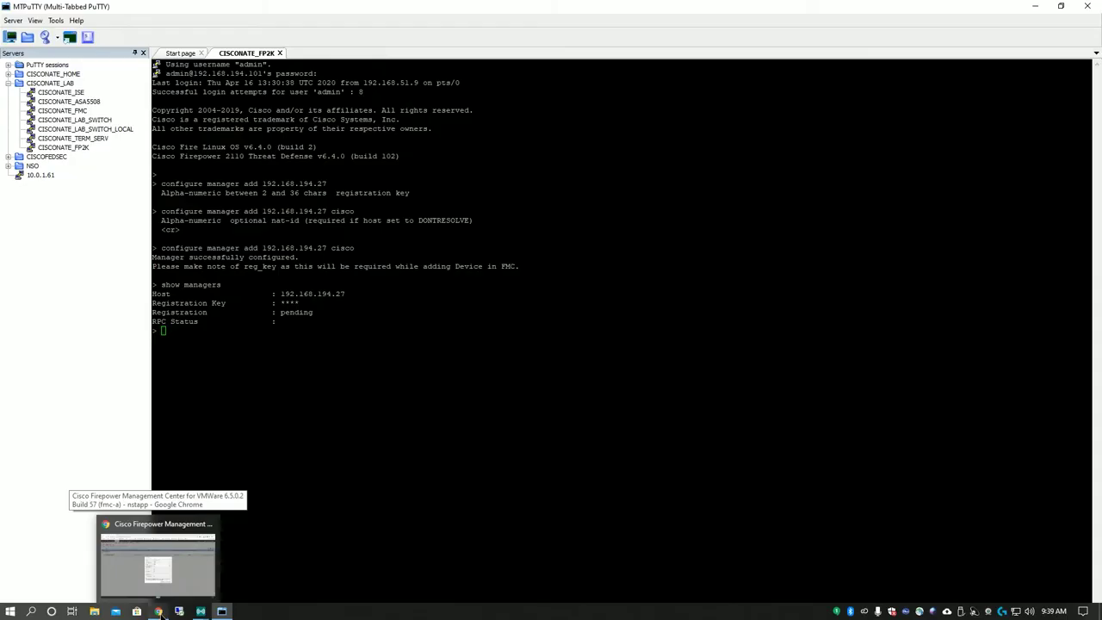
left_click(159, 568)
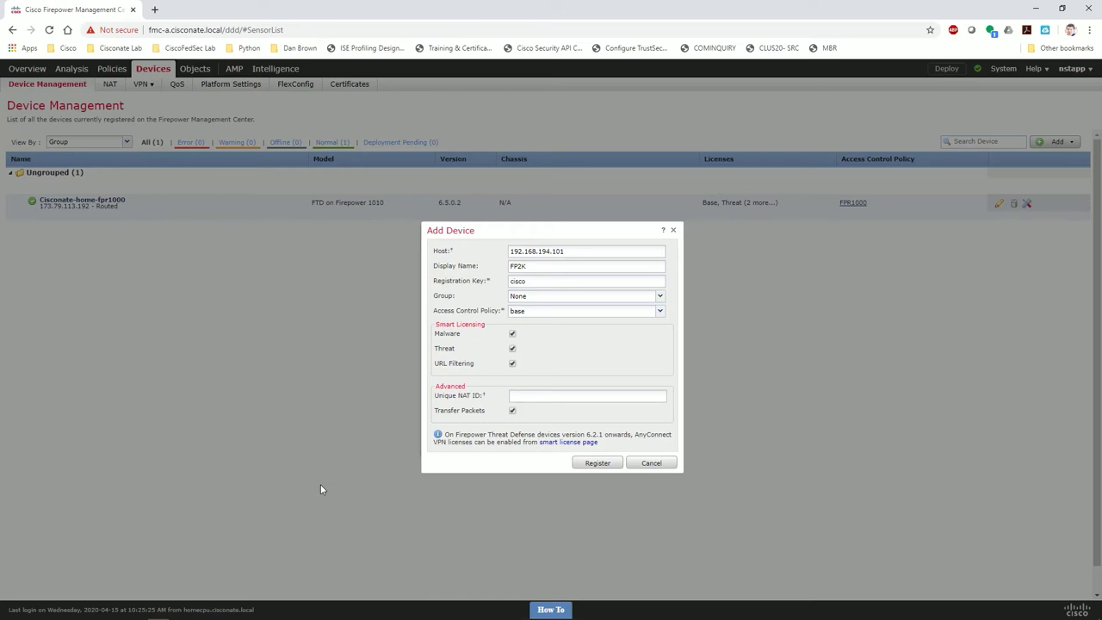
Enable the URL Filtering licence and register FP2K, which fails with a connection error.
left_click(512, 364)
left_click(594, 461)
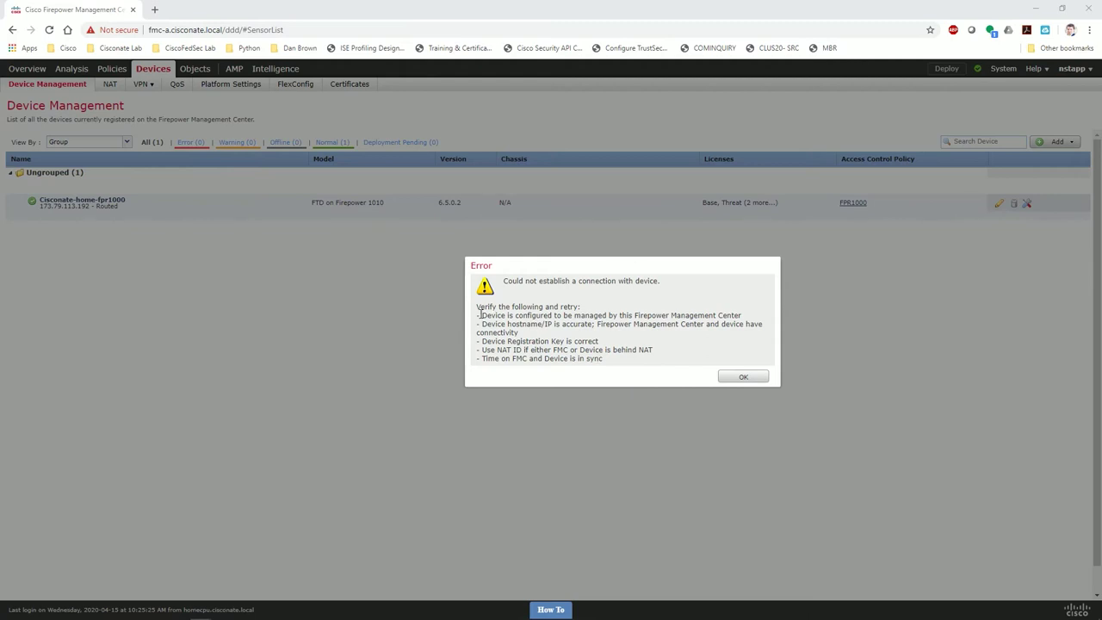
Highlight the hostname/IP reachability item in the error, then go to the FMC console logs.
left_click_drag(497, 324, 631, 324)
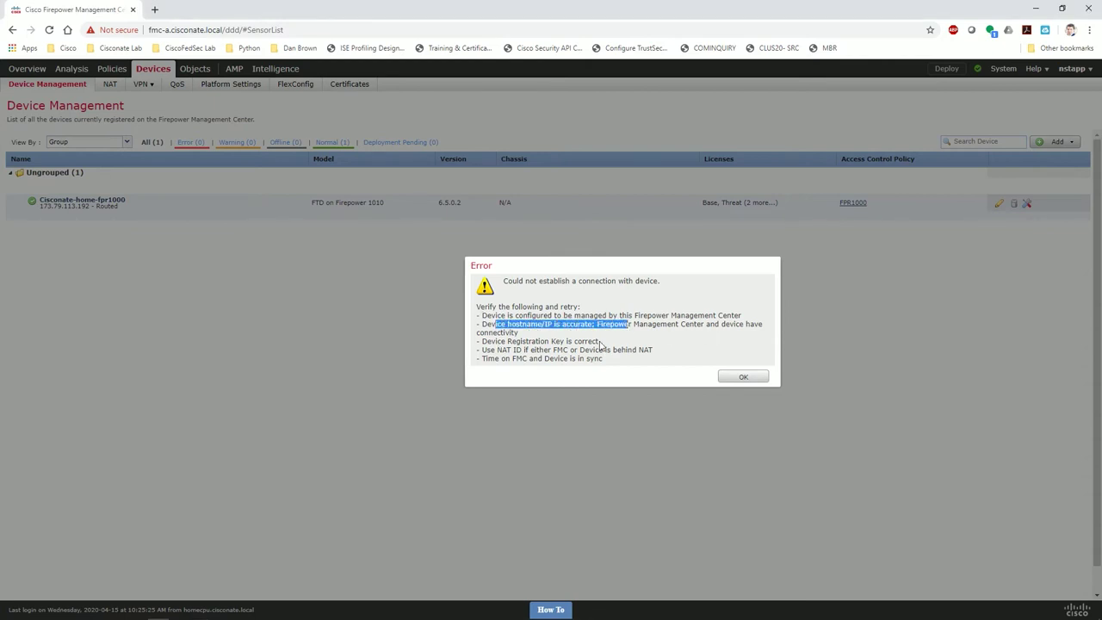
left_click(563, 457)
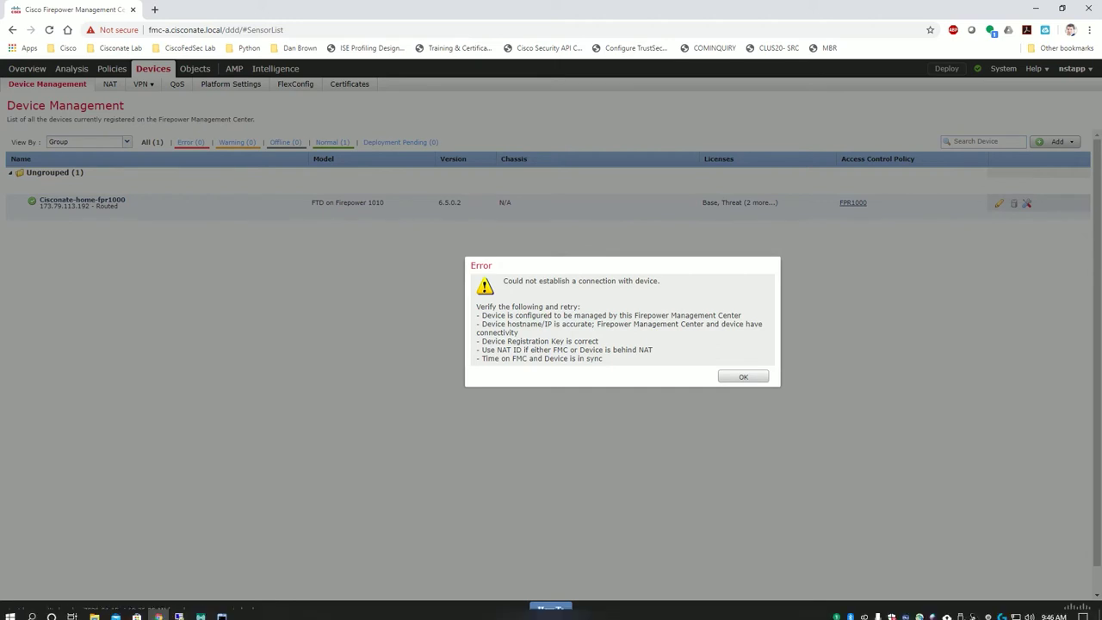
left_click(222, 613)
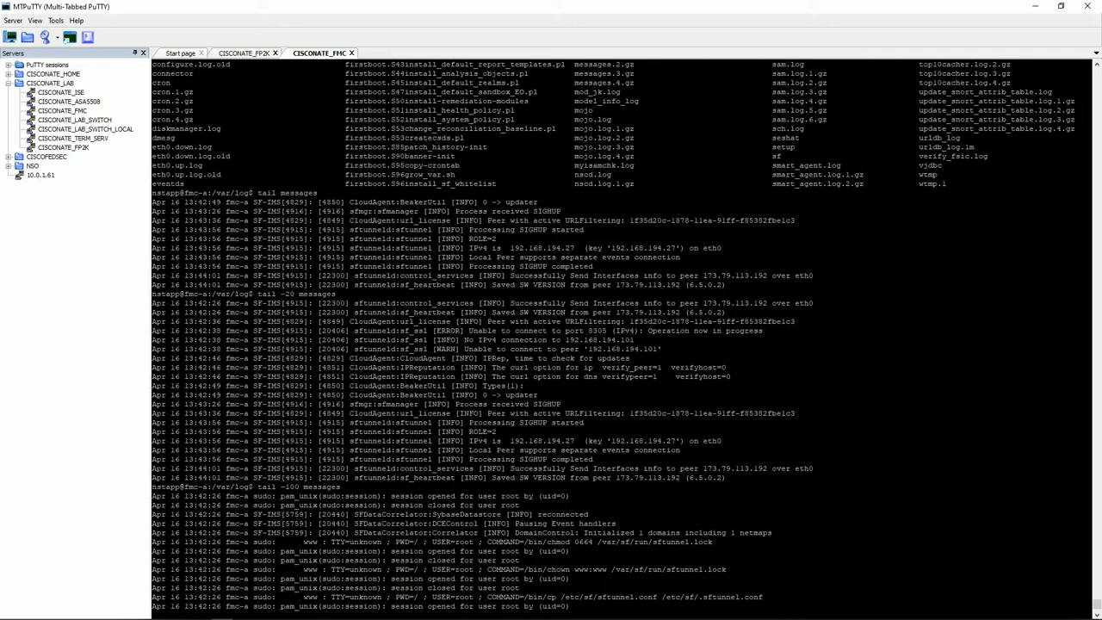
Show the last 150 lines of /var/log/messages with 'tail -150' on the FMC console.
key("Return")
type("t")
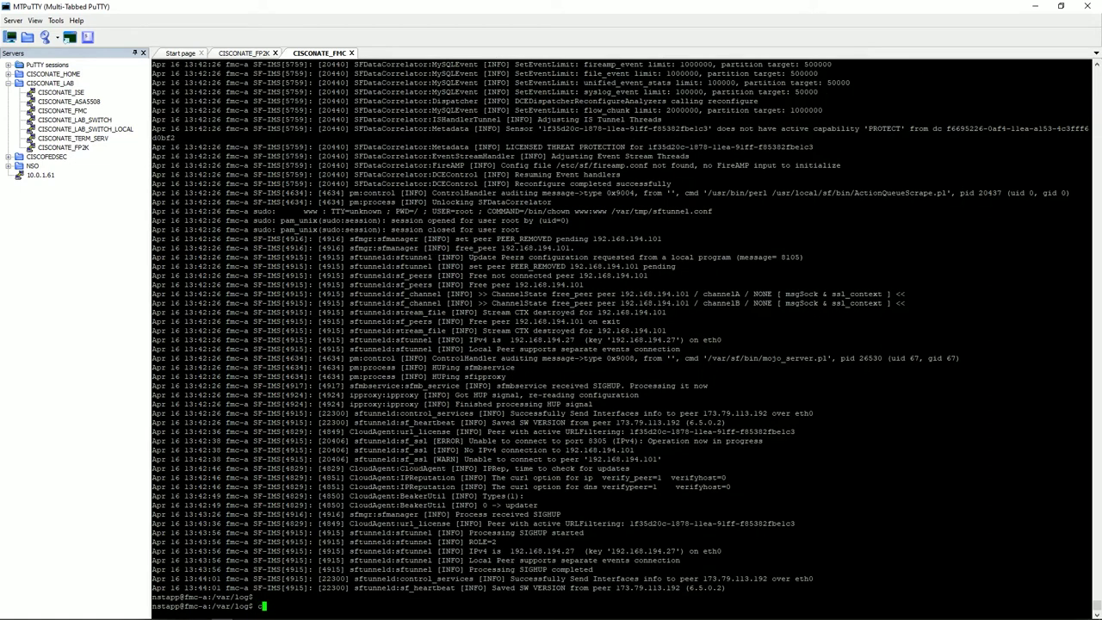
type("ail /var/log/messages 150")
key("Return")
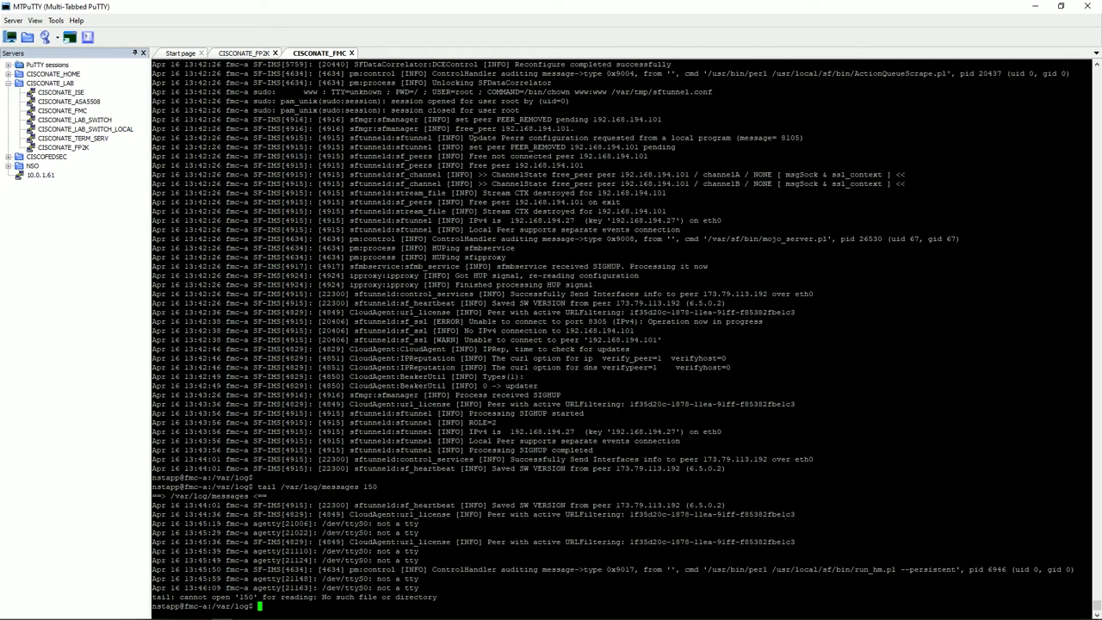
key("Up")
key("BackSpace")
key("BackSpace")
key("BackSpace")
key("BackSpace")
key("Left")
key("Left")
key("Left")
key("Left")
key("Left")
key("Left")
key("Left")
key("Left")
key("Left")
key("Left")
key("Left")
key("Left")
key("Left")
key("Left")
key("Left")
key("Left")
type("-150")
key("Return")
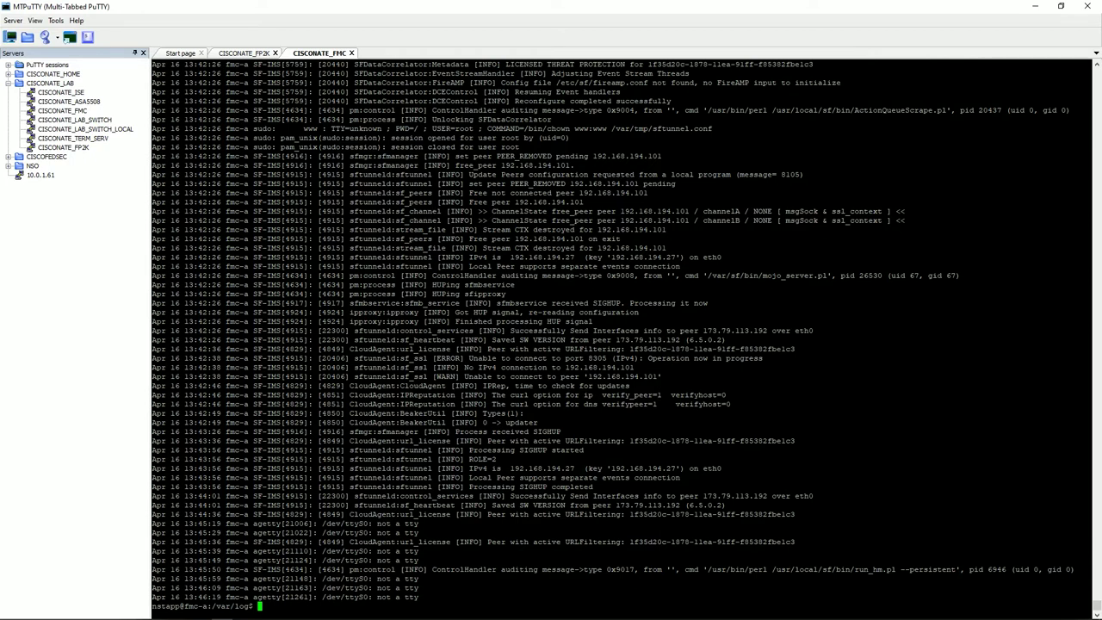
Mark the log lines where sftunnel removes and frees peer 192.168.194.101.
left_click_drag(443, 183, 568, 211)
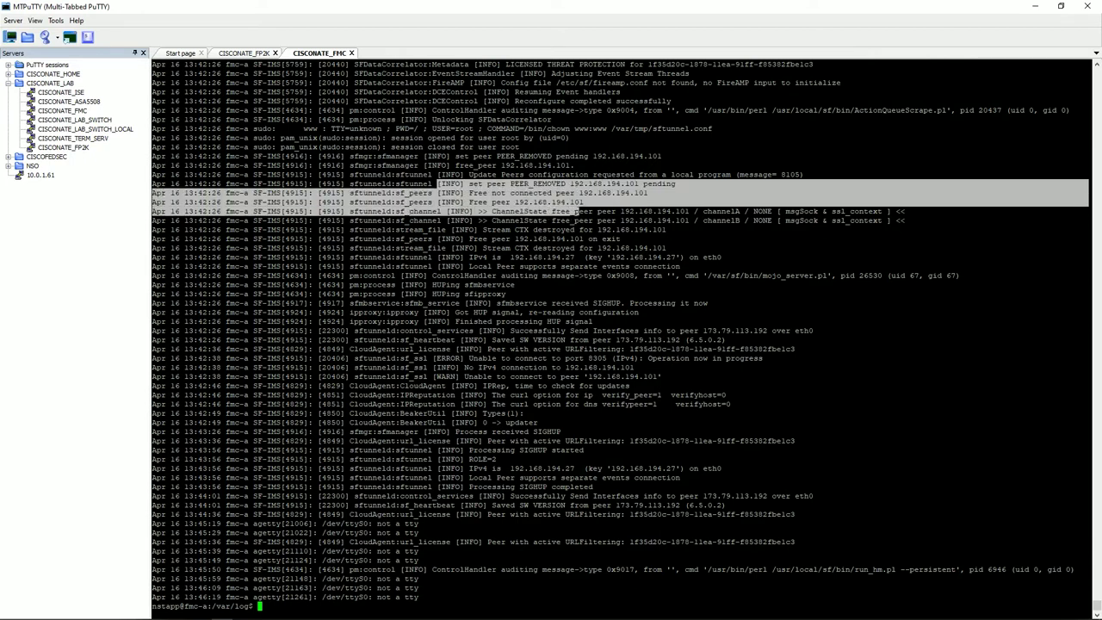
left_click(569, 211)
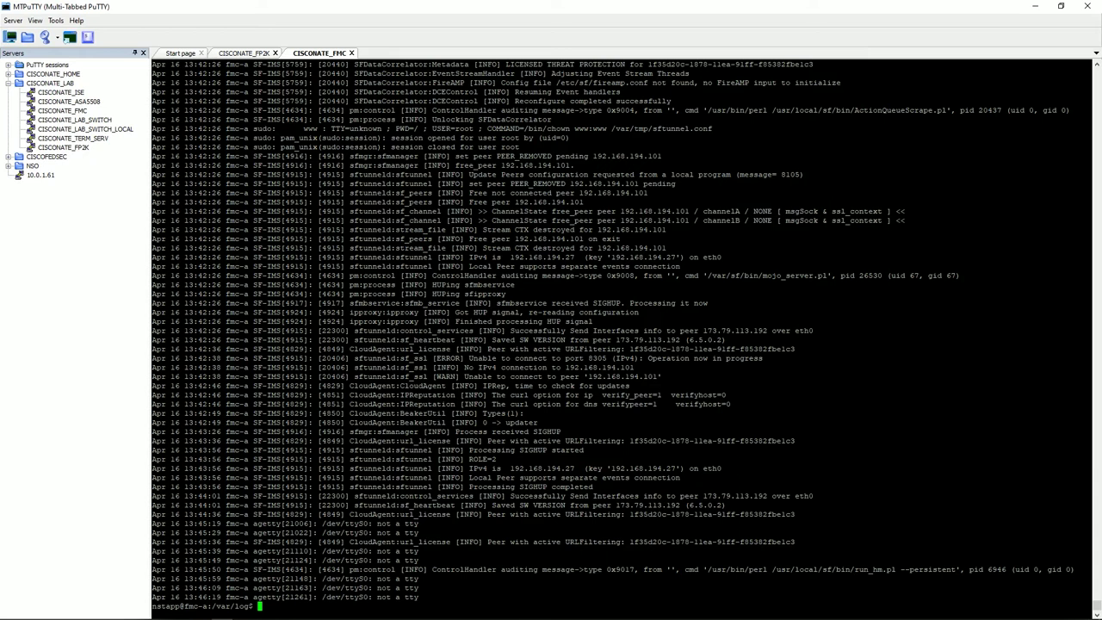
left_click_drag(467, 239, 651, 239)
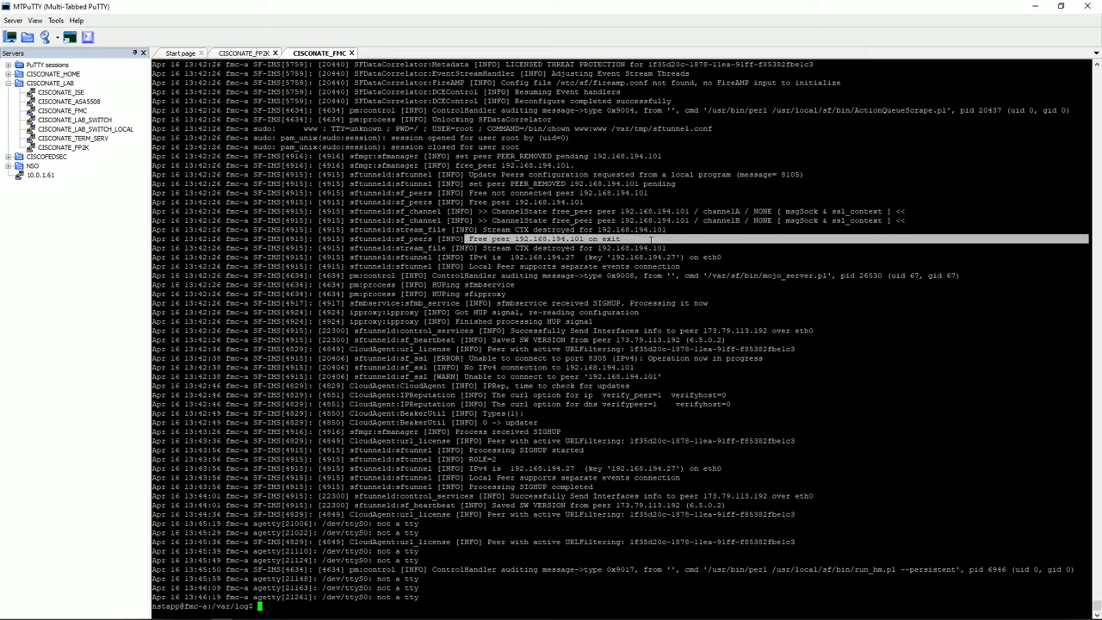
left_click(631, 221)
left_click_drag(469, 183, 676, 184)
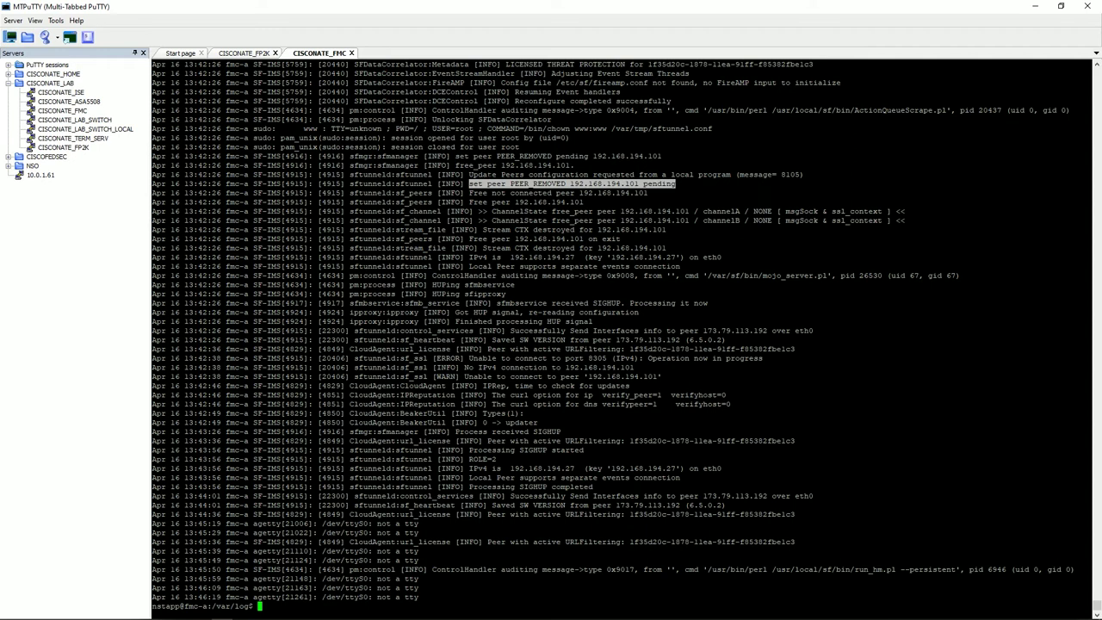
Scroll the FMC log and mark the unable-to-connect and 'No IPv4 connection to 192.168.194.101' lines.
scroll(621, 336, "up", 20)
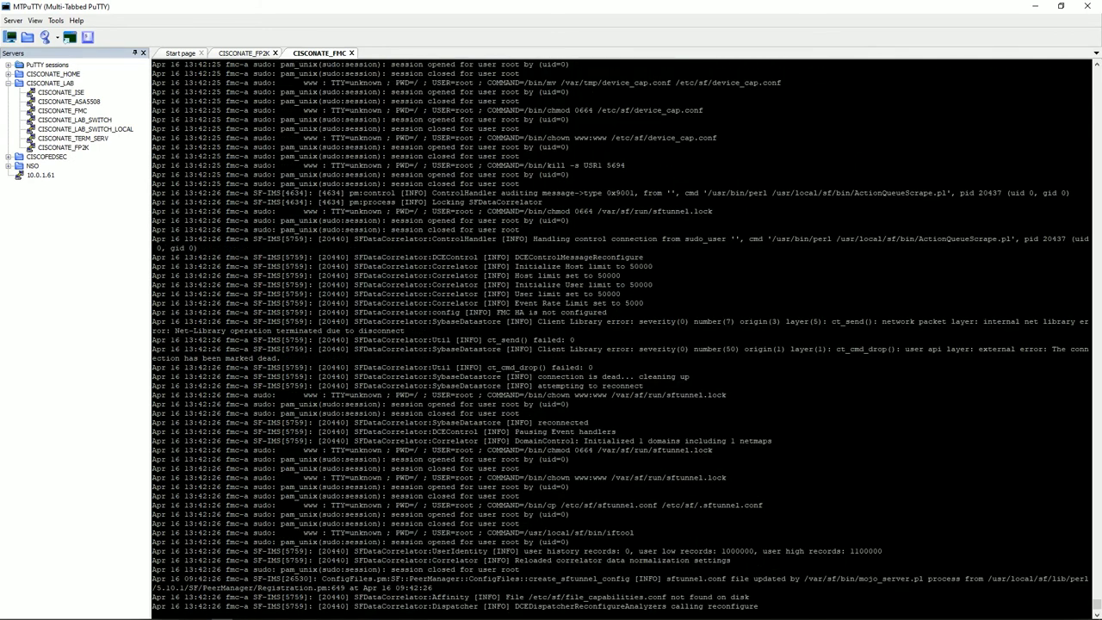
scroll(620, 335, "down", 10)
scroll(620, 336, "down", 10)
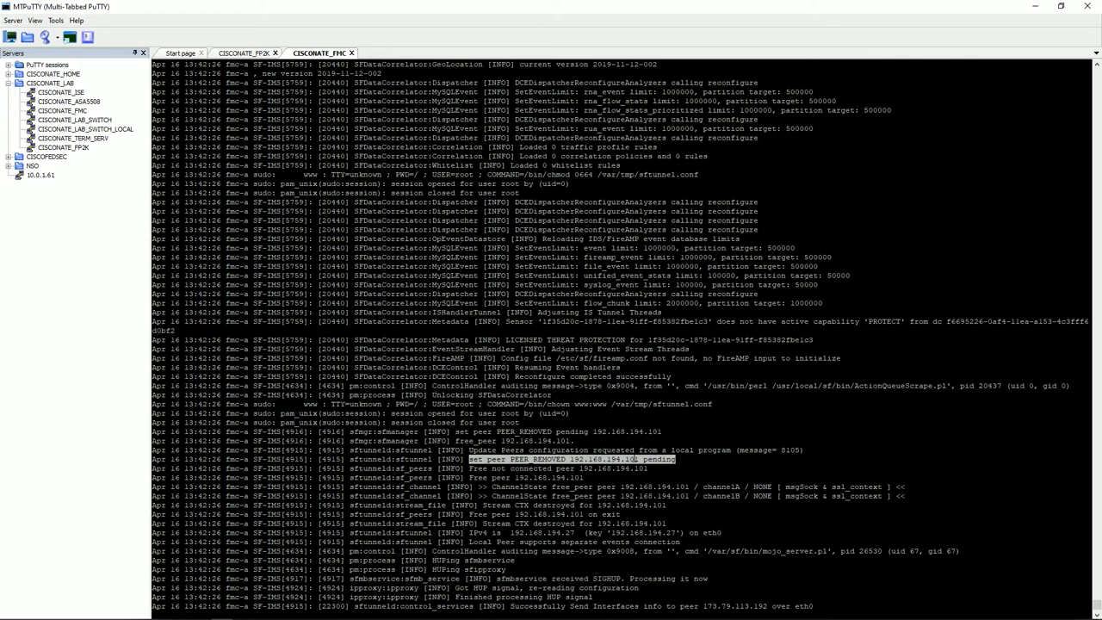
scroll(620, 336, "up", 20)
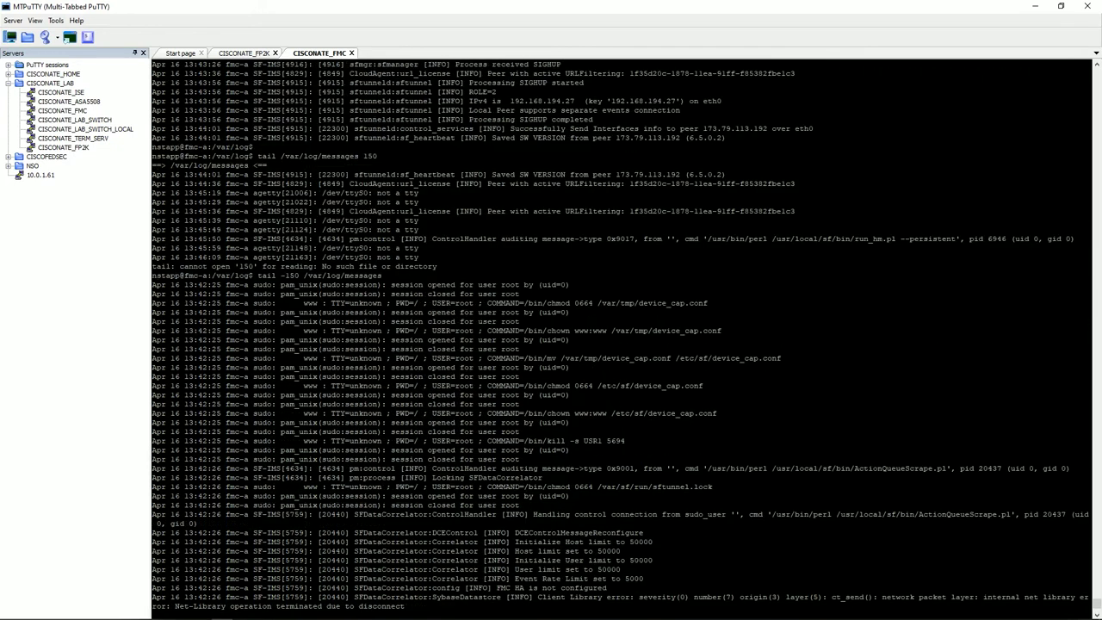
scroll(620, 336, "up", 10)
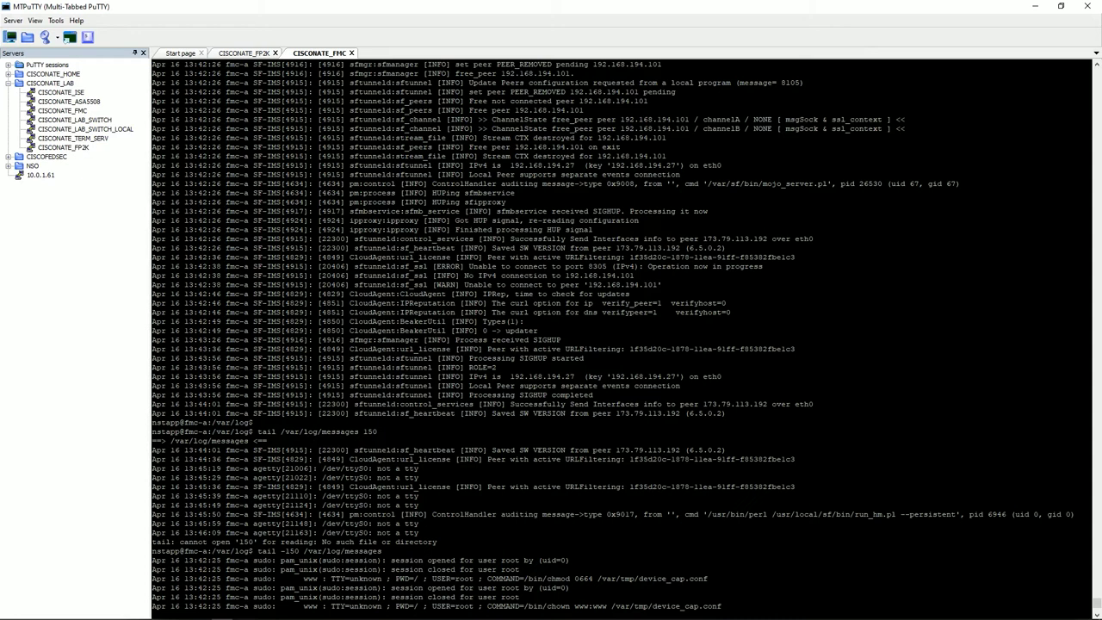
mouse_move(152, 265)
left_mouse_down()
mouse_move(375, 265)
mouse_move(188, 269)
mouse_move(153, 280)
left_mouse_up()
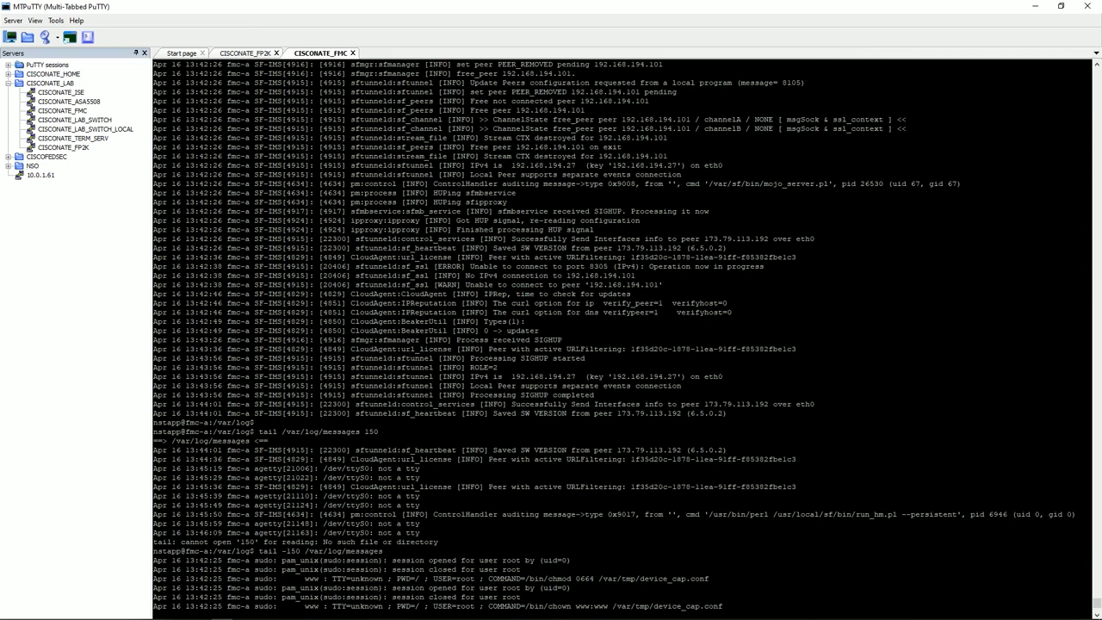
mouse_move(466, 267)
left_mouse_down()
mouse_move(1077, 276)
mouse_move(466, 276)
left_mouse_up()
left_click(466, 276)
left_click_drag(634, 276, 641, 276)
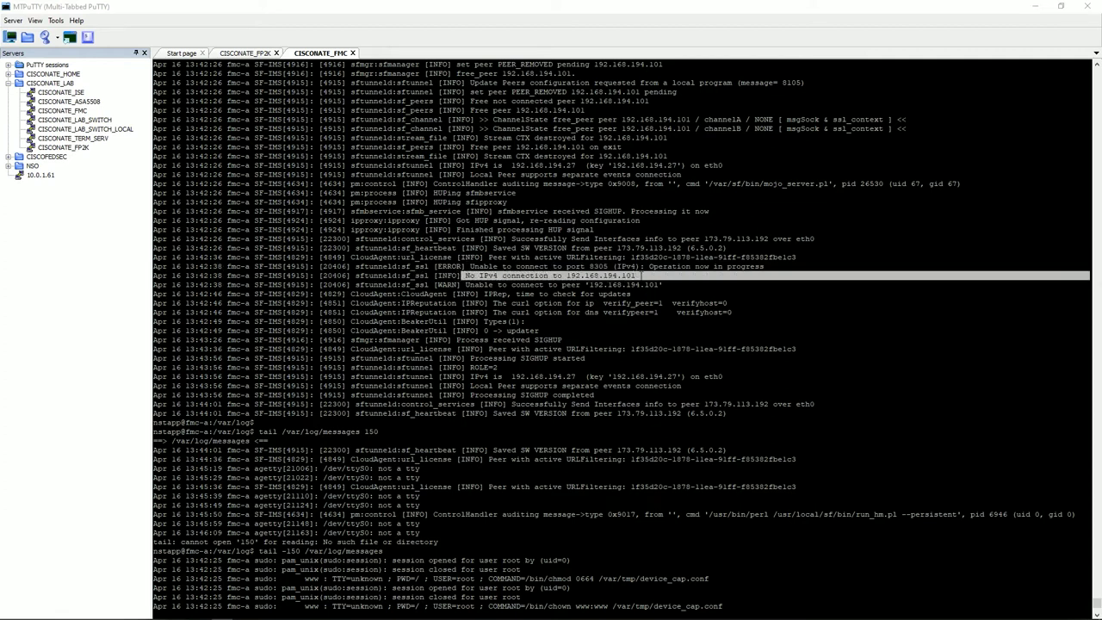
left_click(641, 275)
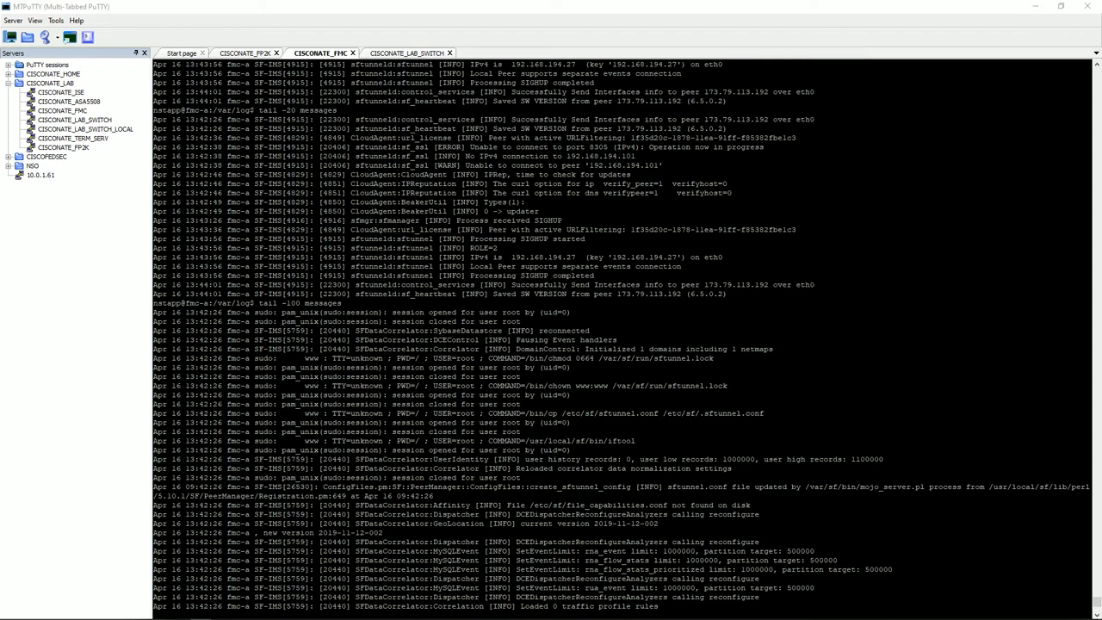
Run 'ping system 192.168.194.27' from the FP2K console and stop it, showing 100% packet loss.
left_click(245, 54)
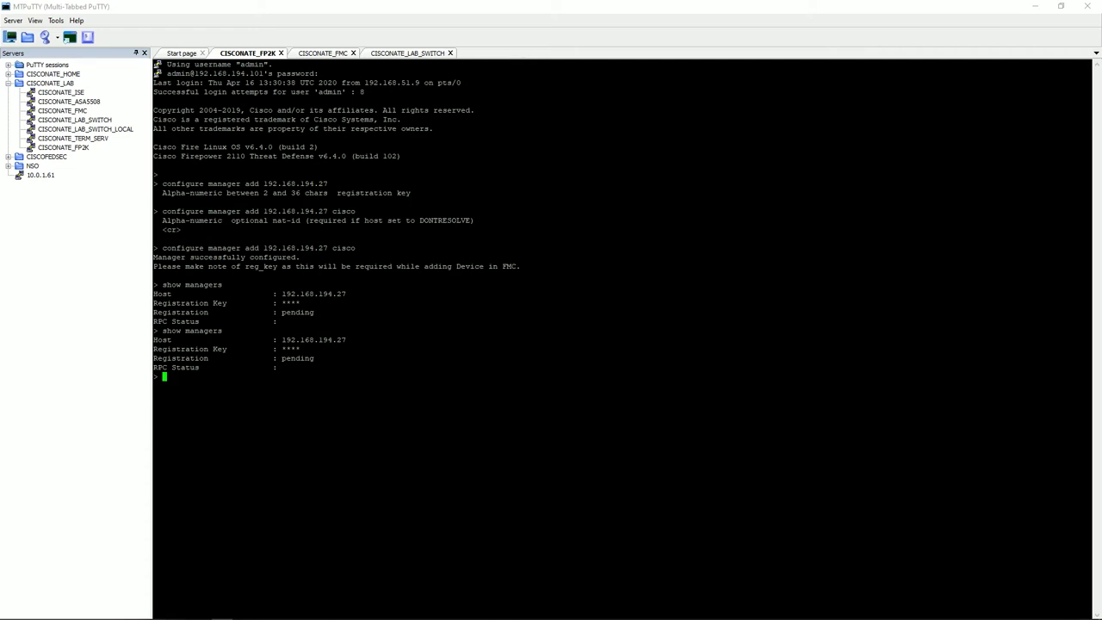
type("ping system 192.168.194.27")
key("Return")
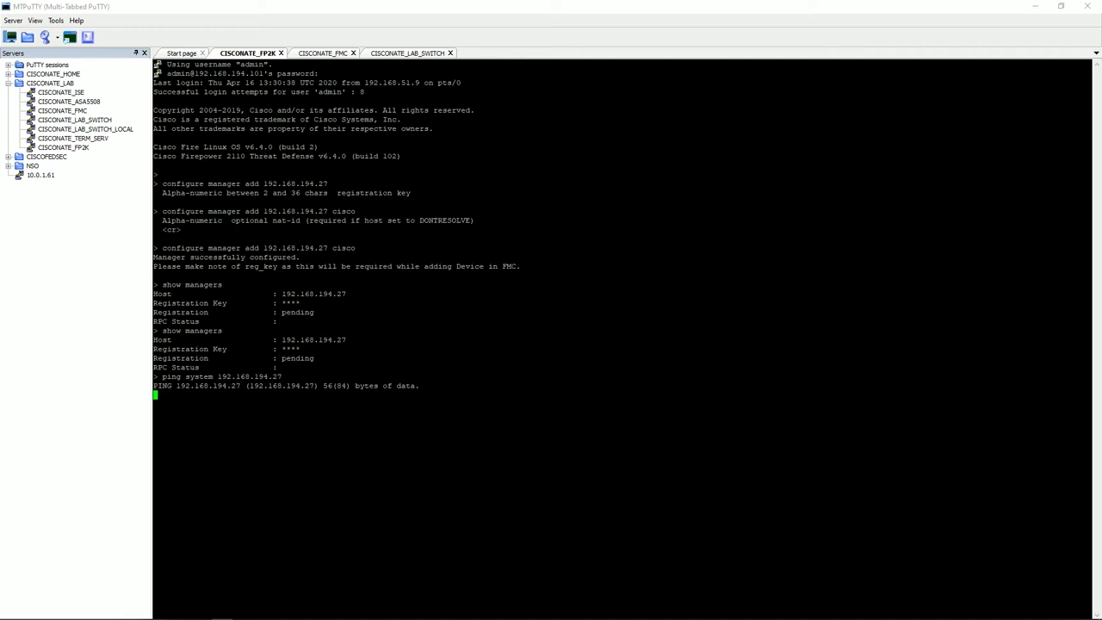
key("ctrl+z")
key("ctrl+c")
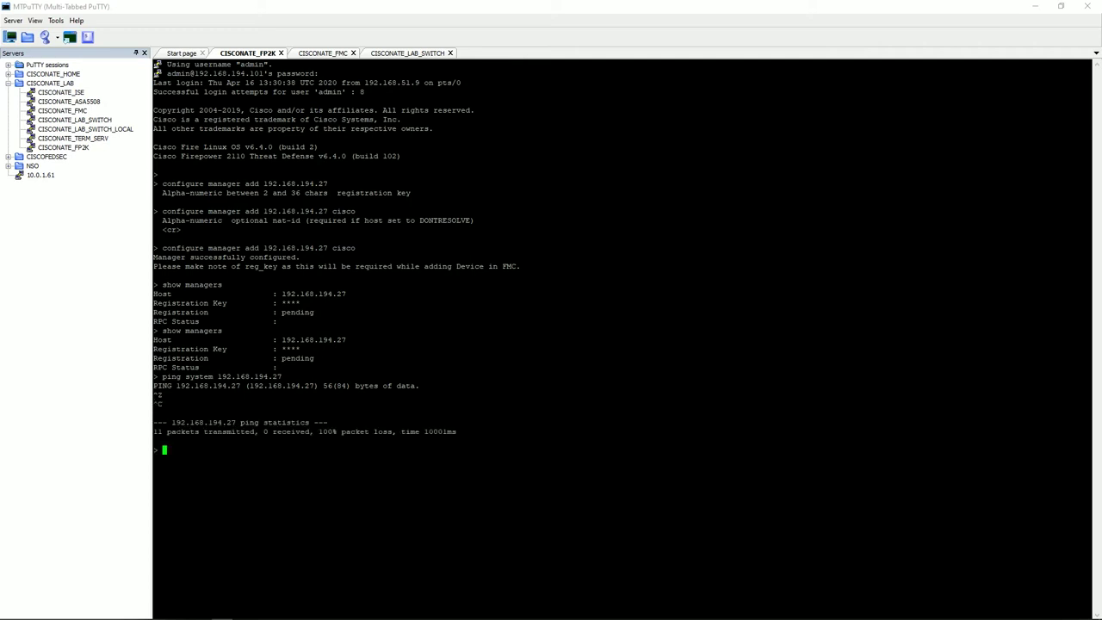
On the lab switch, try 'no vlan filter blockfmc vlan-list 194' outside configuration mode.
left_click(407, 53)
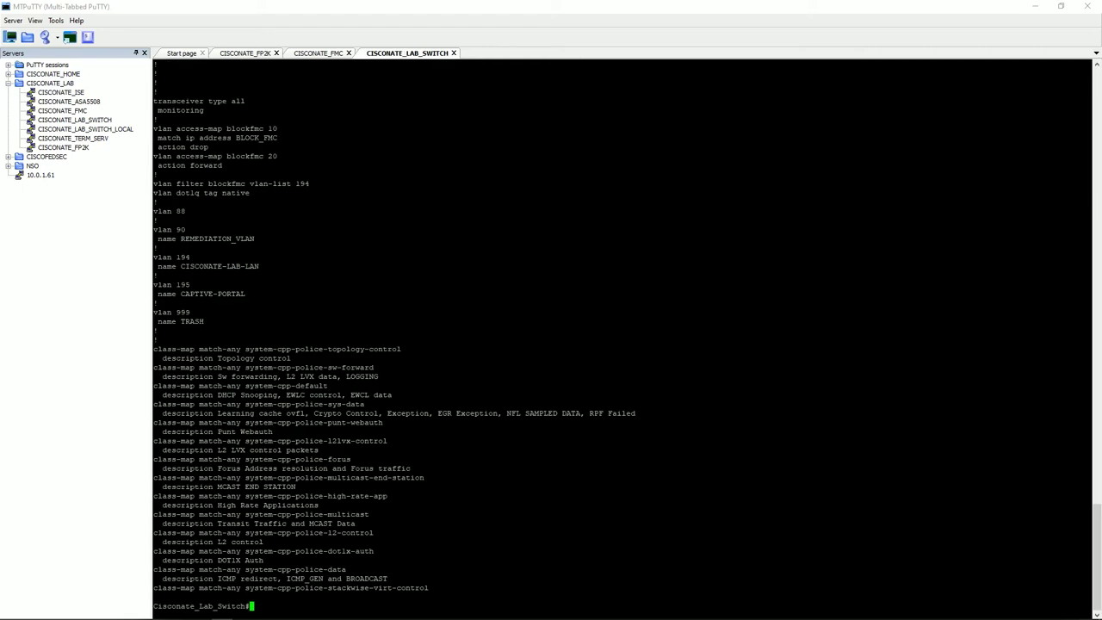
type("no vlan filte")
type("r blo")
type("ckfmc")
type(" vla")
type("n")
key("Tab")
type("-list ")
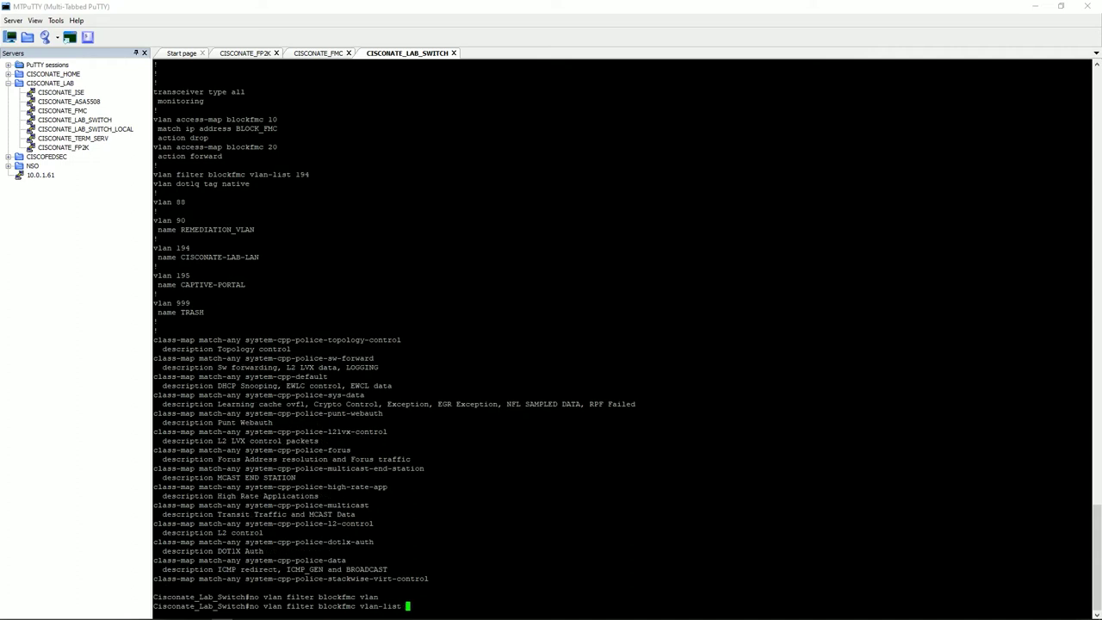
type("194")
key("Return")
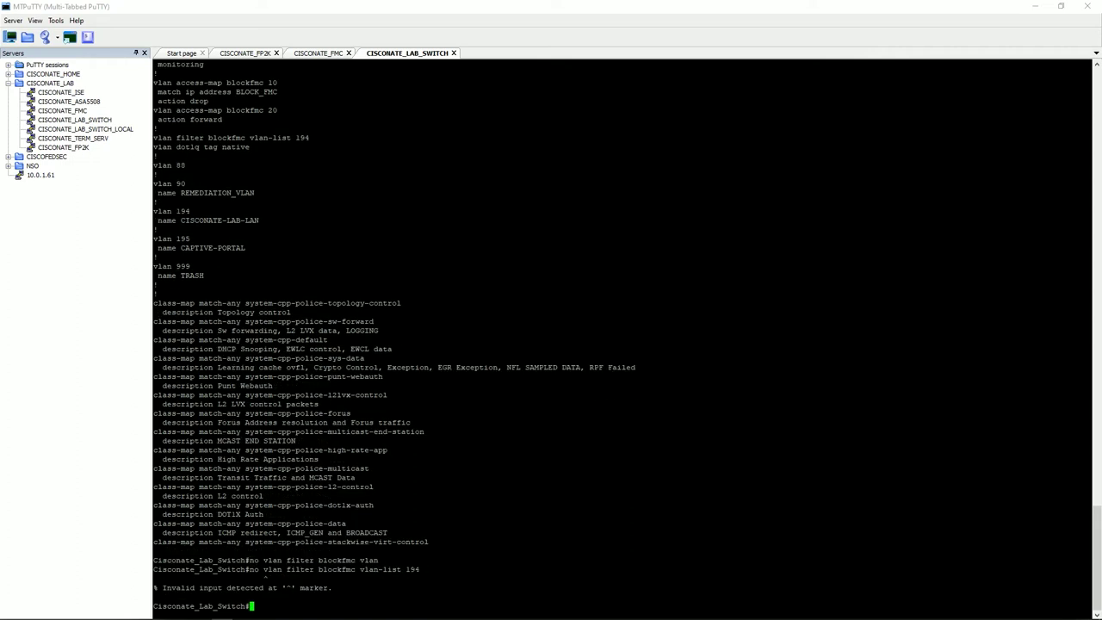
Remove the blockfmc filter for VLAN 194 in config mode, exit, and save with 'wr'.
type("conf t")
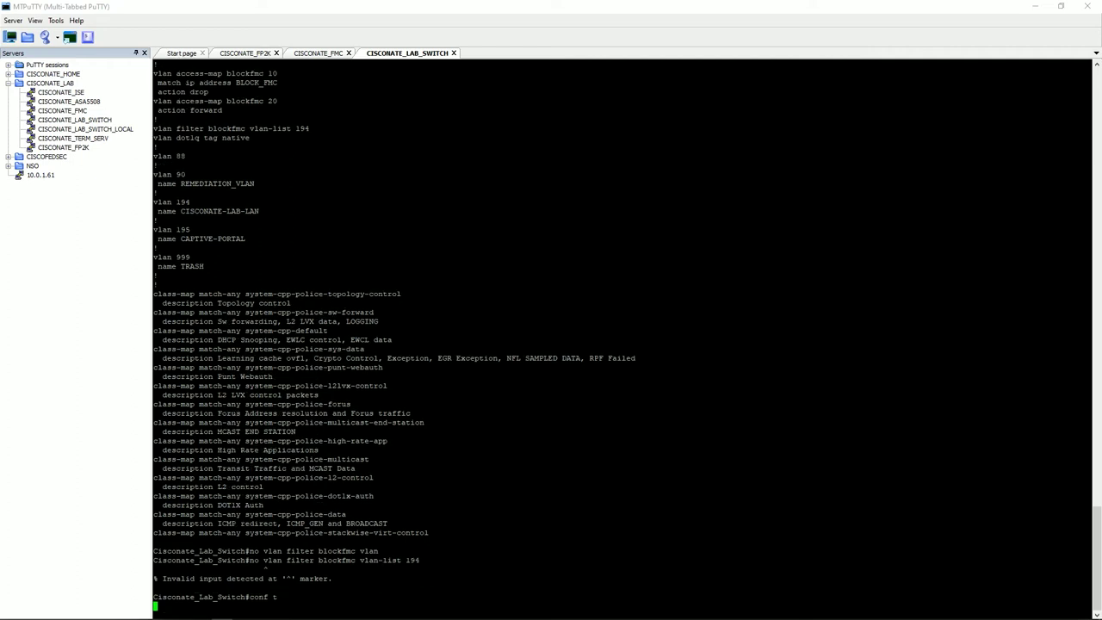
type("no vlan filt")
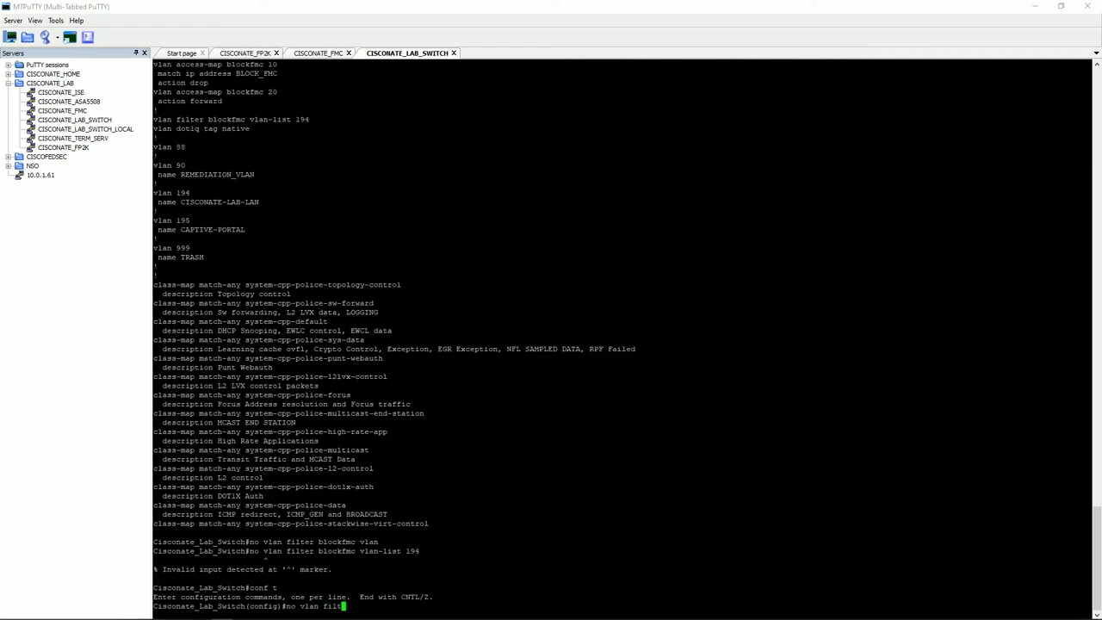
type("er blockfmc vlan-list 194")
key("Return")
type("end")
key("Return")
type("wr")
key("Return")
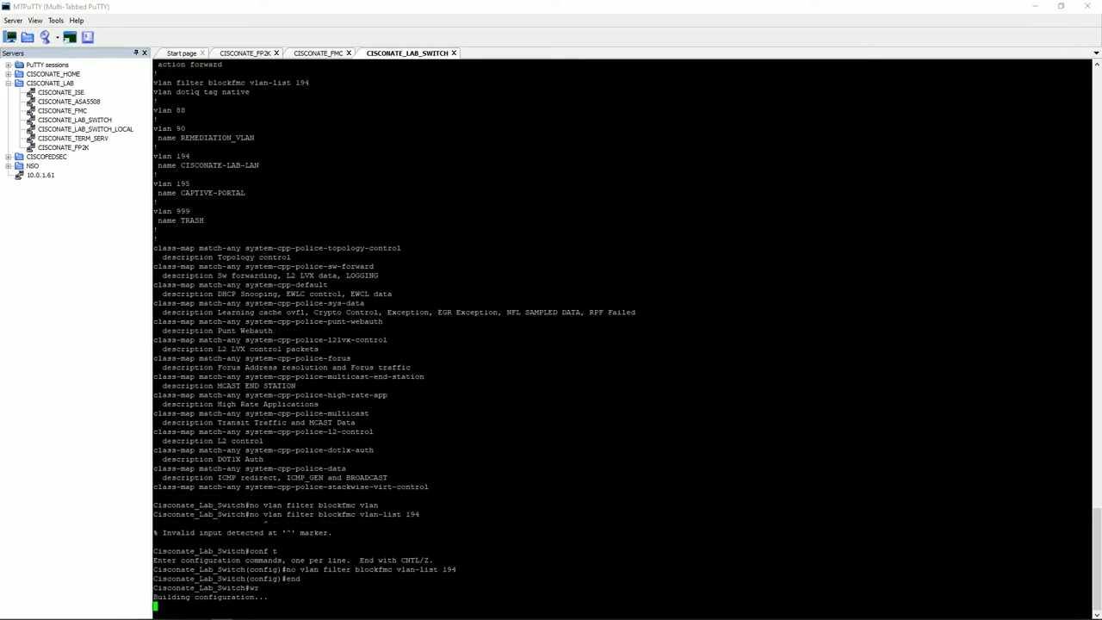
Rerun the FP2K ping to 192.168.194.27, confirming 0% packet loss, and close the CISCONATE_FMC tab.
left_click(261, 53)
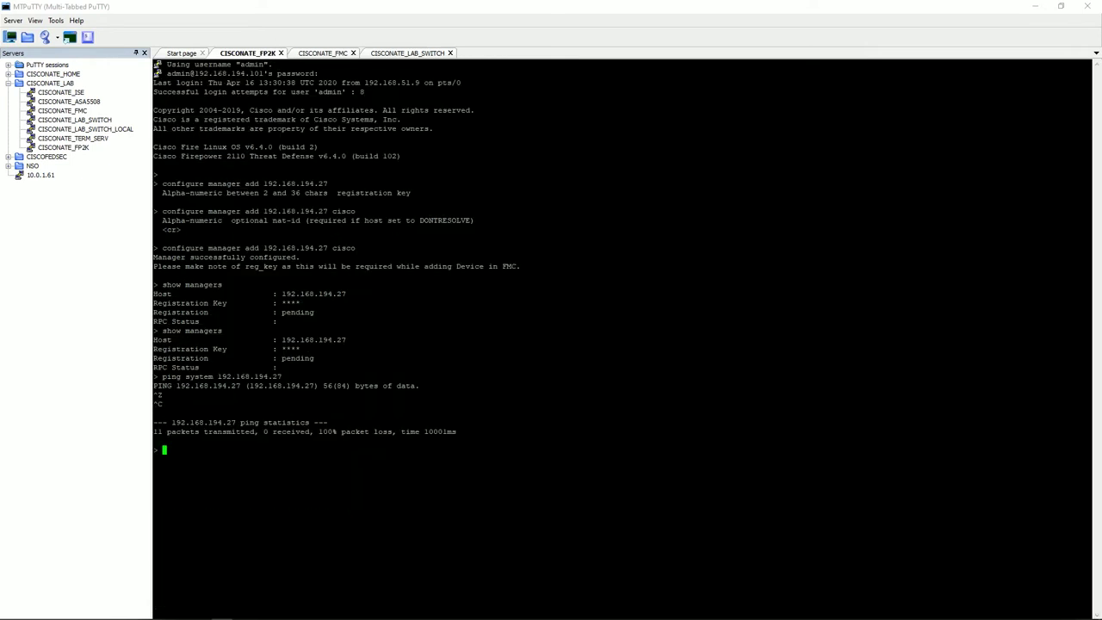
key("Up")
key("Return")
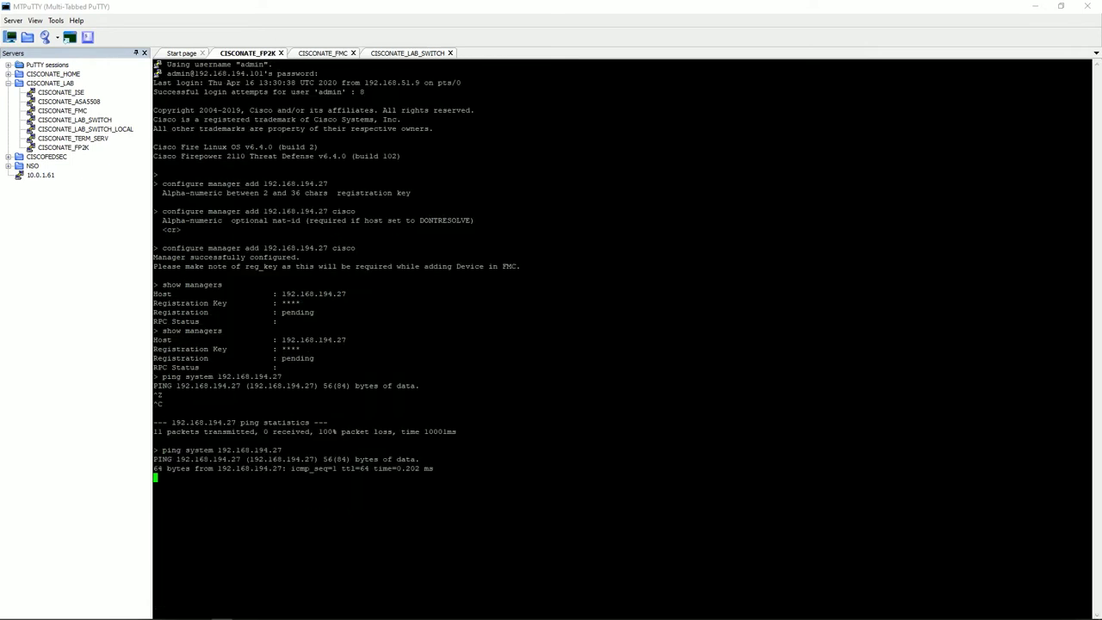
key("ctrl+z")
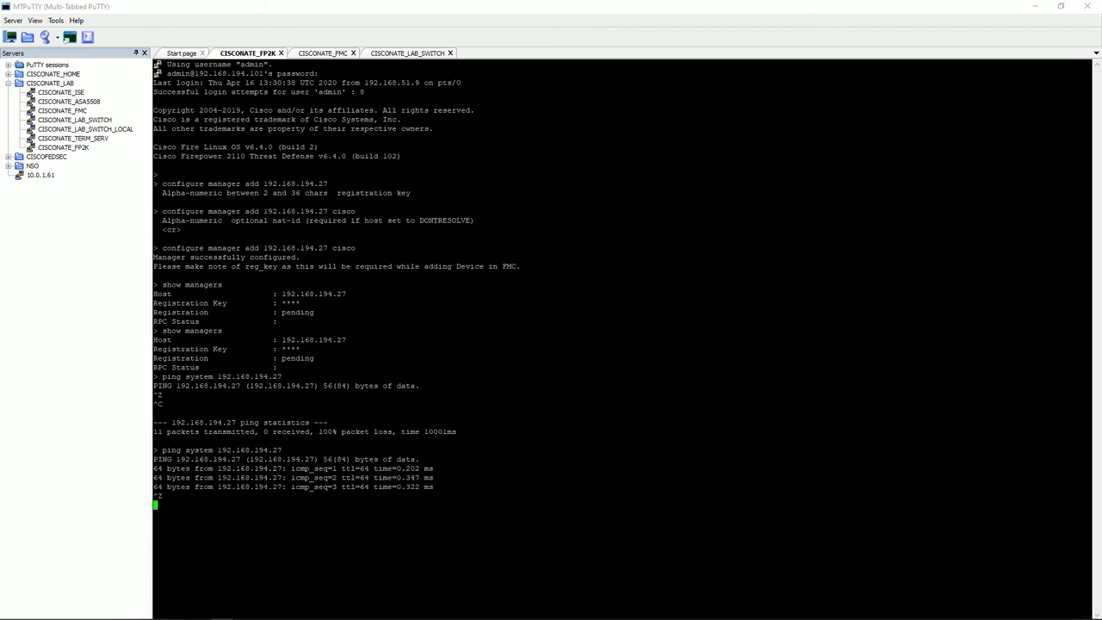
key("ctrl+c")
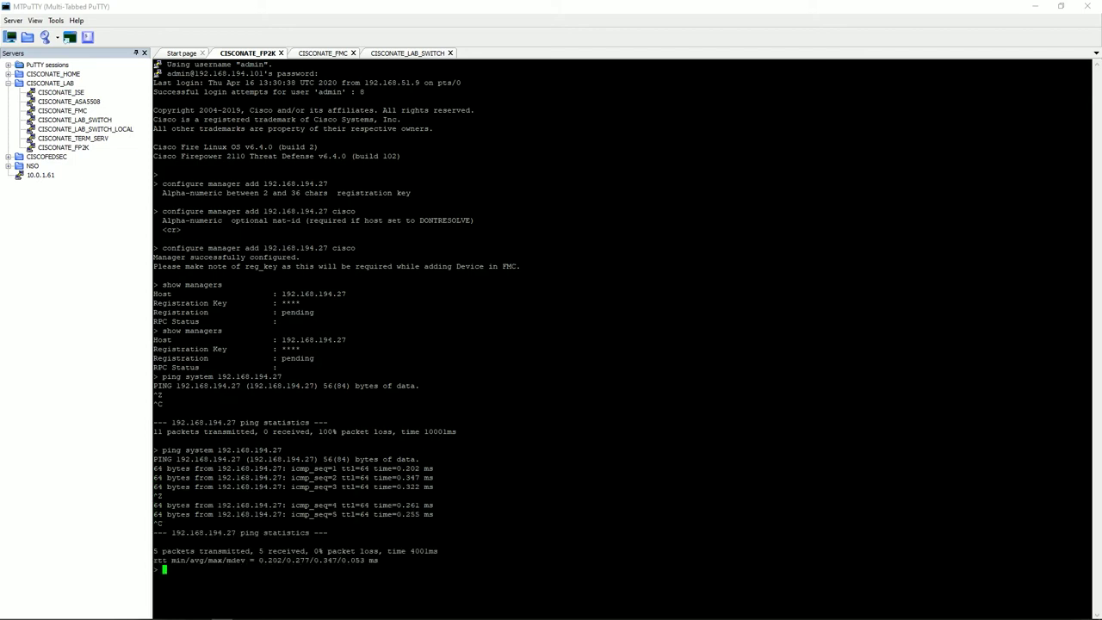
left_click(317, 55)
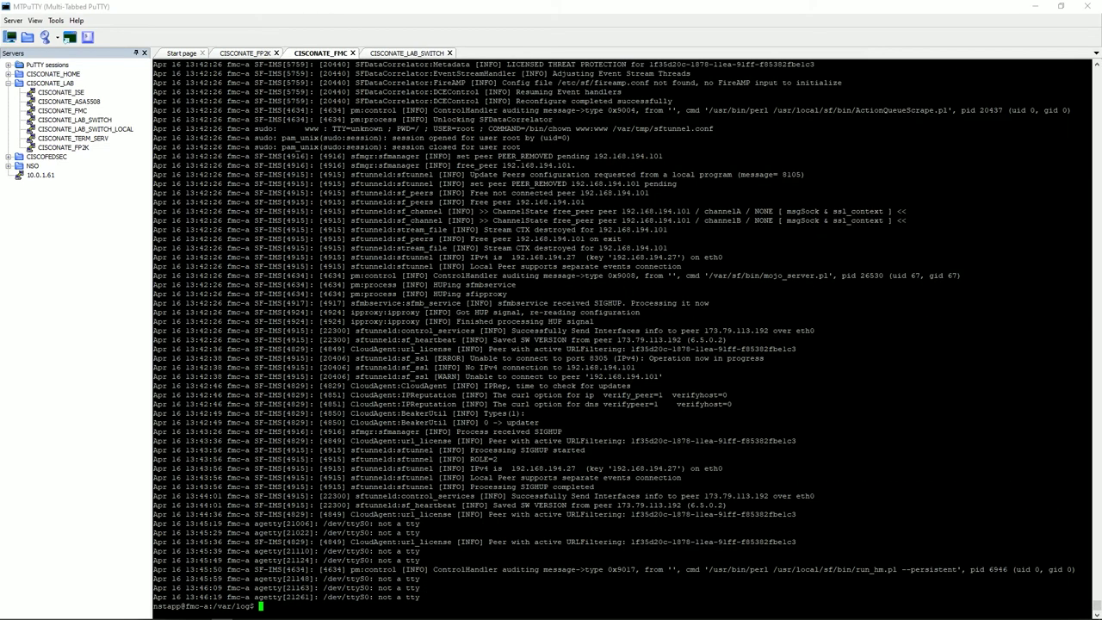
left_click(352, 54)
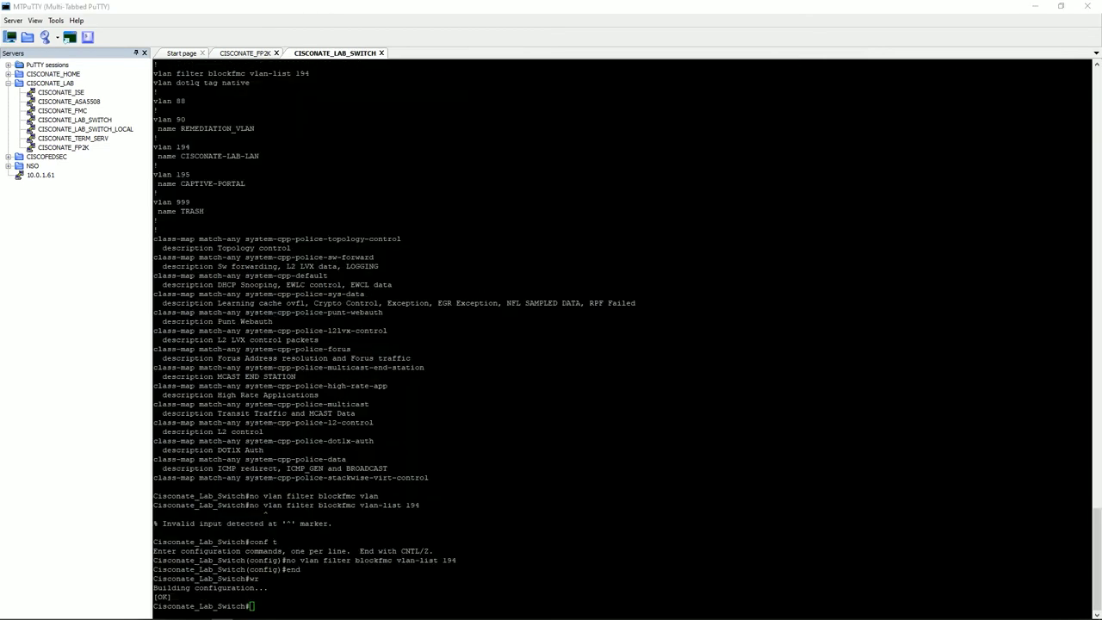
Dismiss the connection error, append 123 to the registration key and resubmit the registration.
left_click(169, 612)
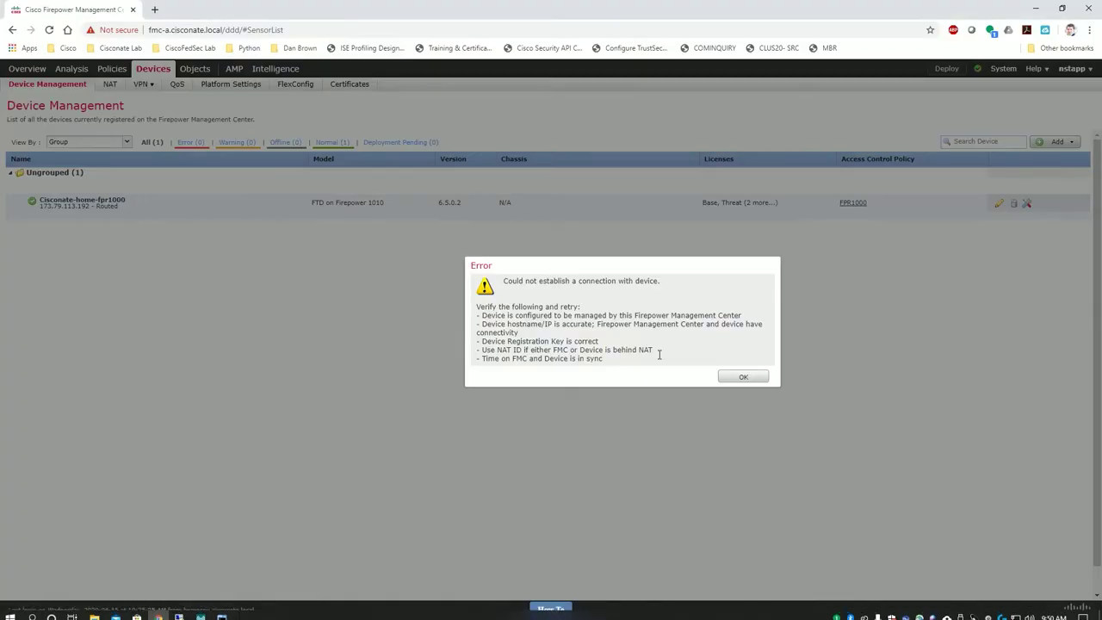
left_click(742, 379)
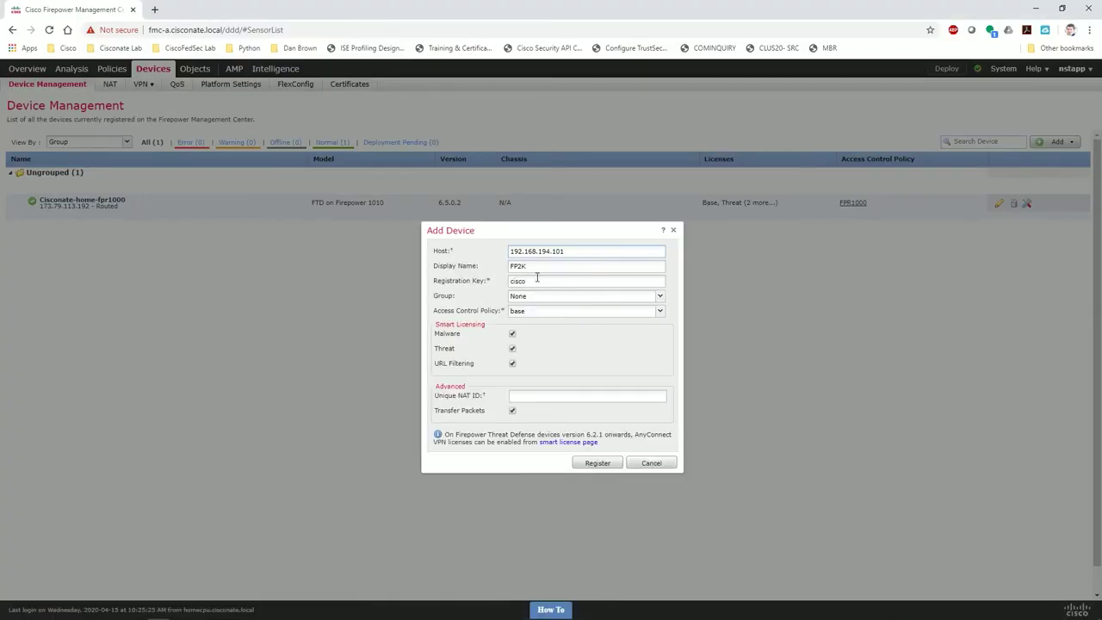
type("123")
left_click(599, 464)
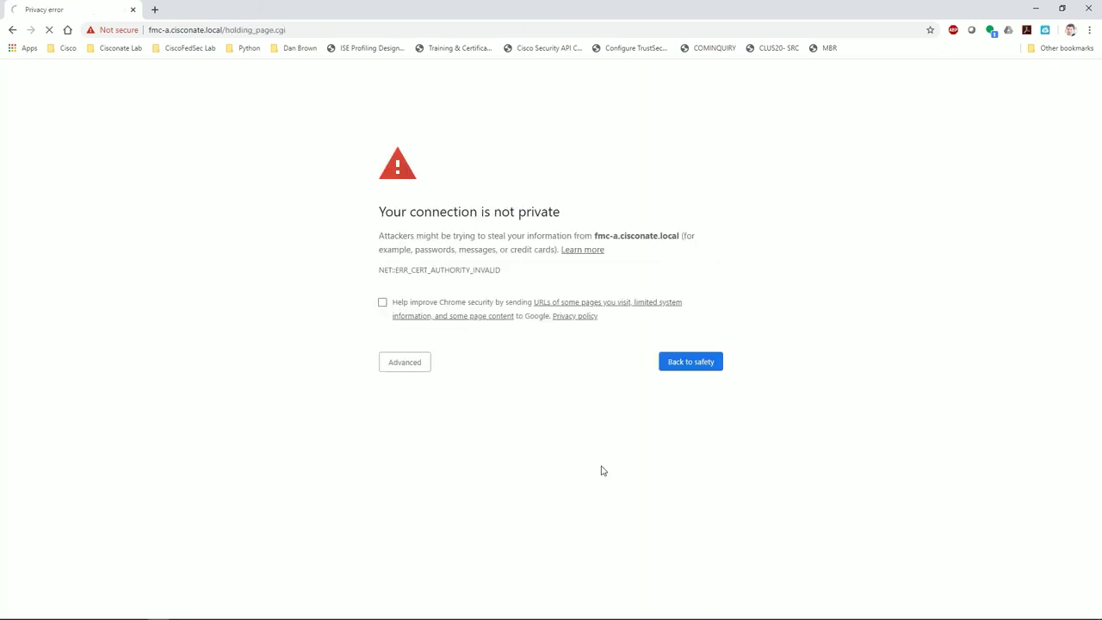
Proceed past the certificate warning and open Devices > Device Management.
left_click(402, 363)
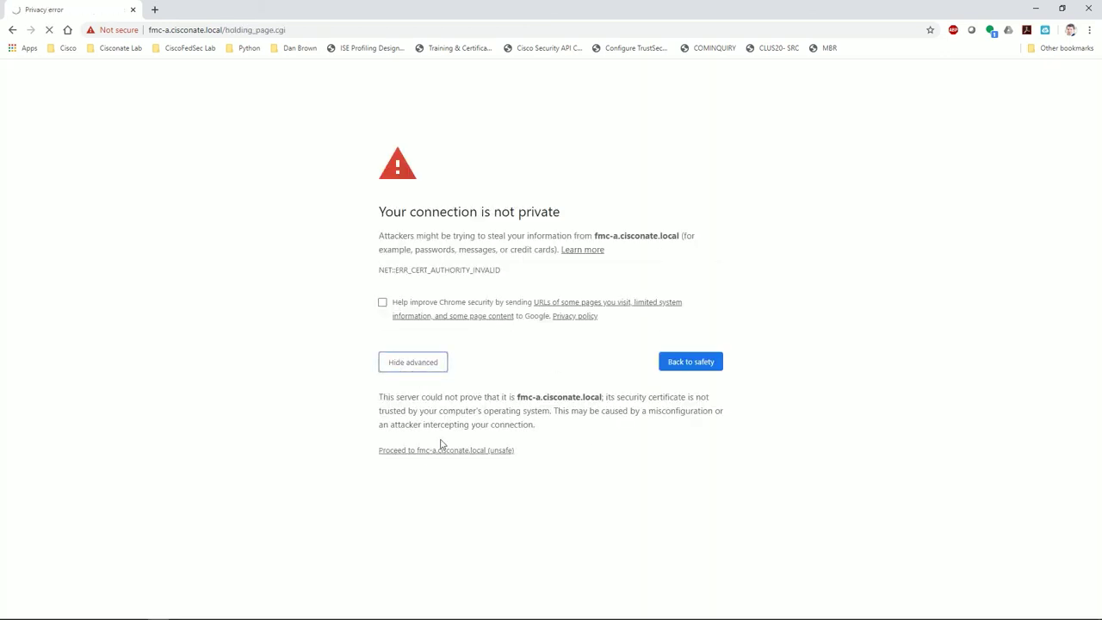
left_click(435, 458)
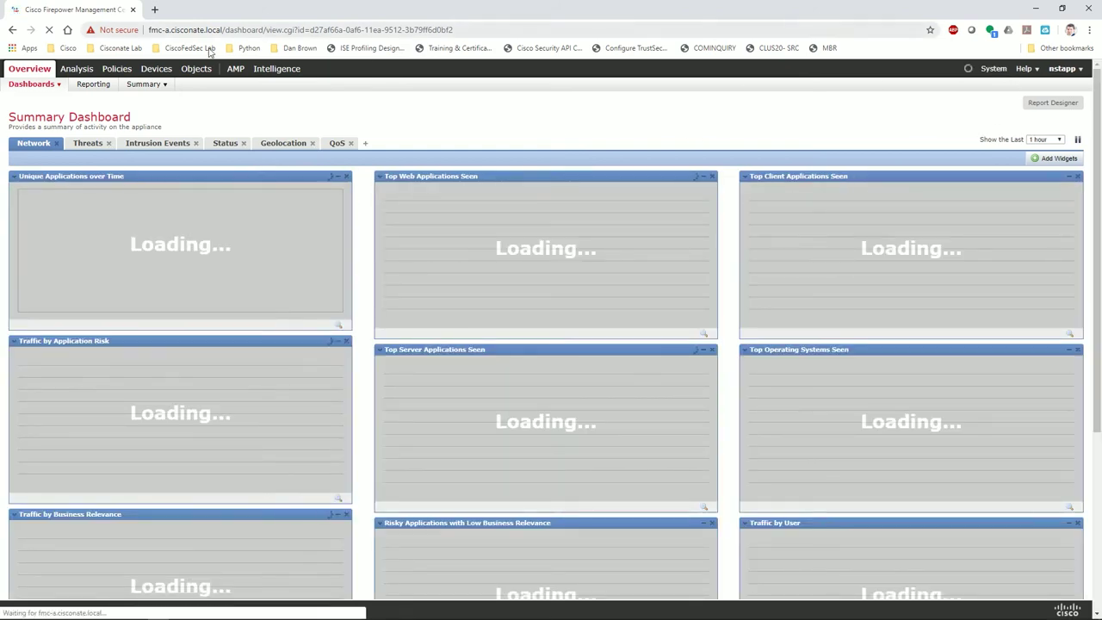
left_click(156, 69)
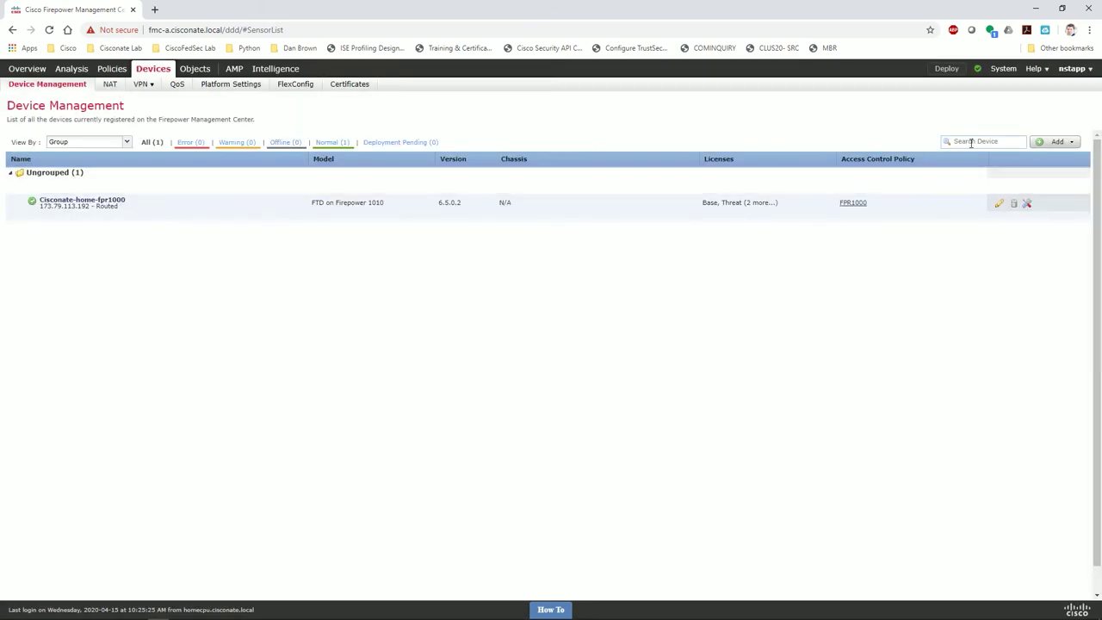
Add a new device with host 192.168.194.101, display name Fp2k and the registration key.
left_click(1059, 142)
left_click(1027, 158)
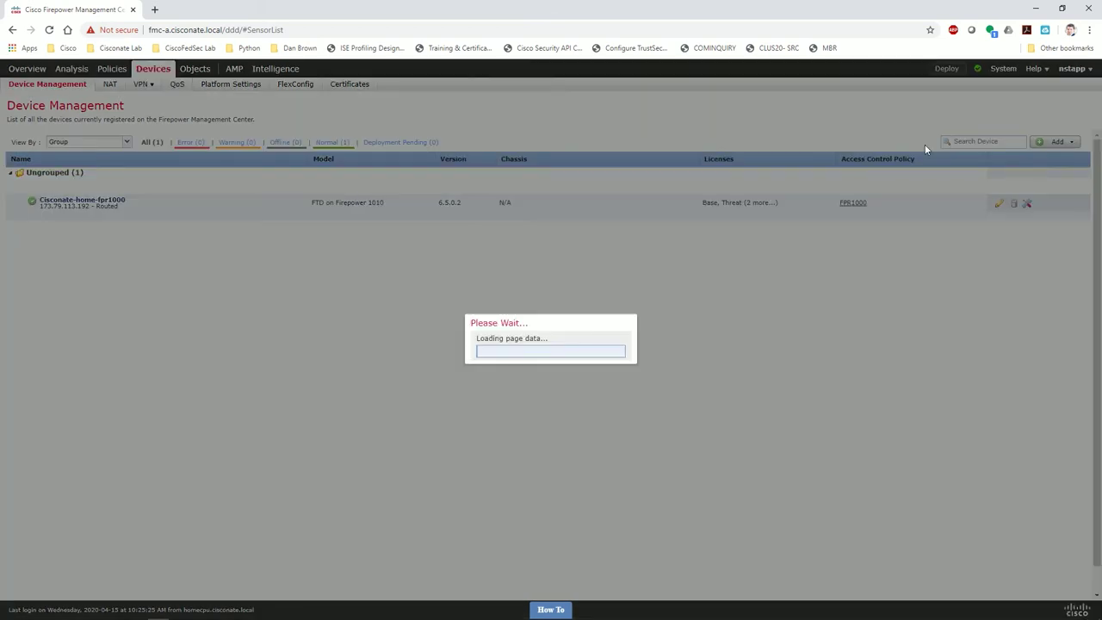
left_click(530, 251)
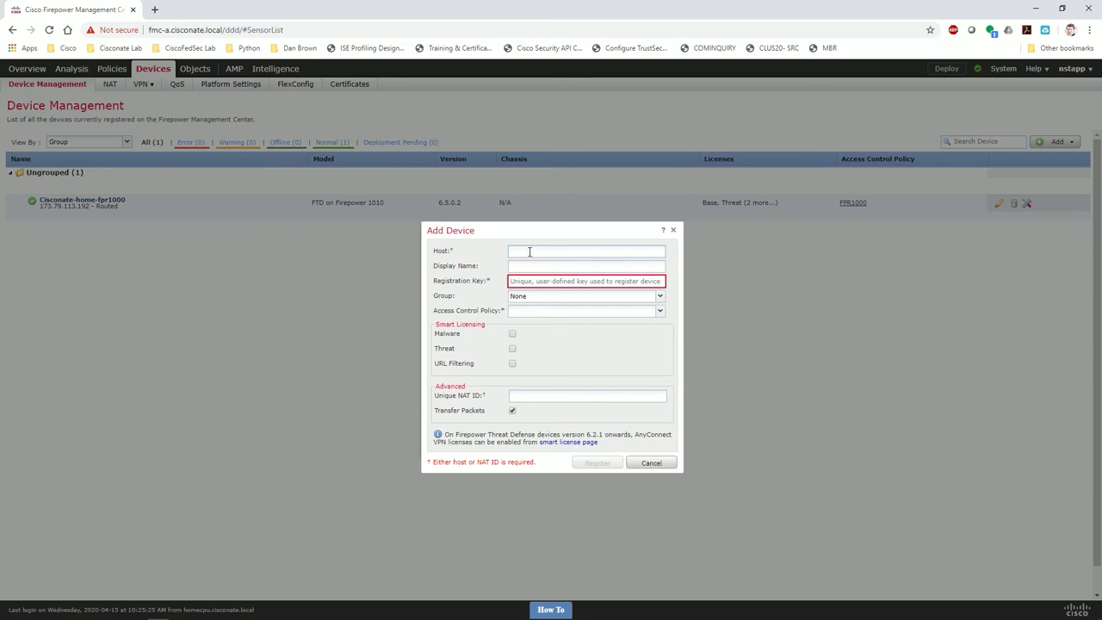
type("192.168.1964.101")
key("Tab")
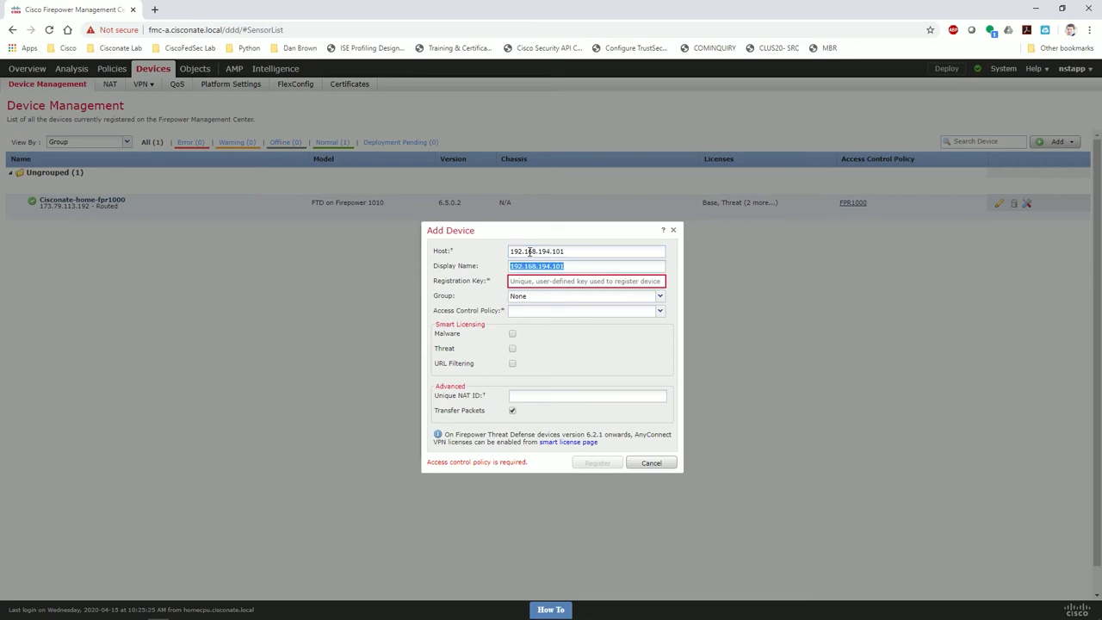
type("Fp2k")
left_click(571, 282)
type("cisco12")
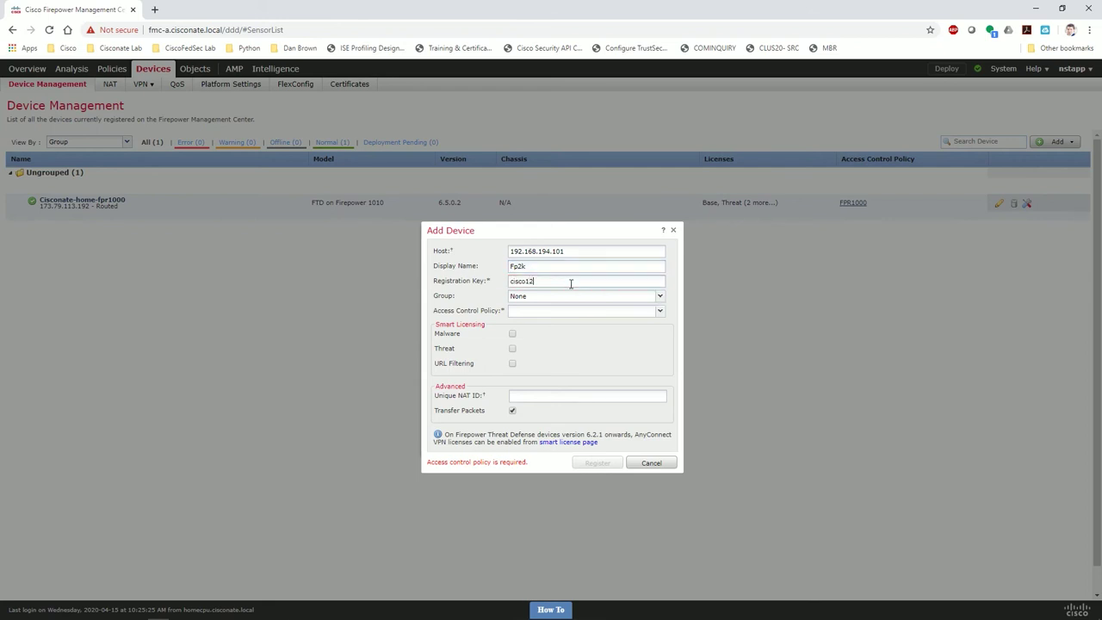
type("3")
Choose the base access control policy, enable the smart licences and submit the registration.
left_click(569, 312)
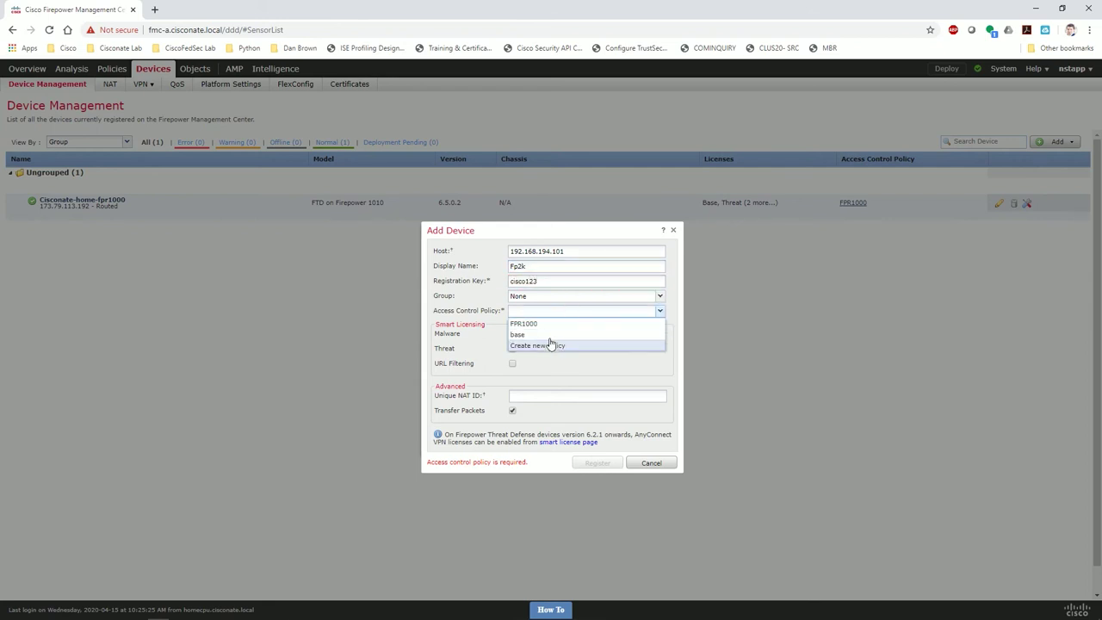
left_click(517, 335)
left_click(512, 333)
left_click(513, 348)
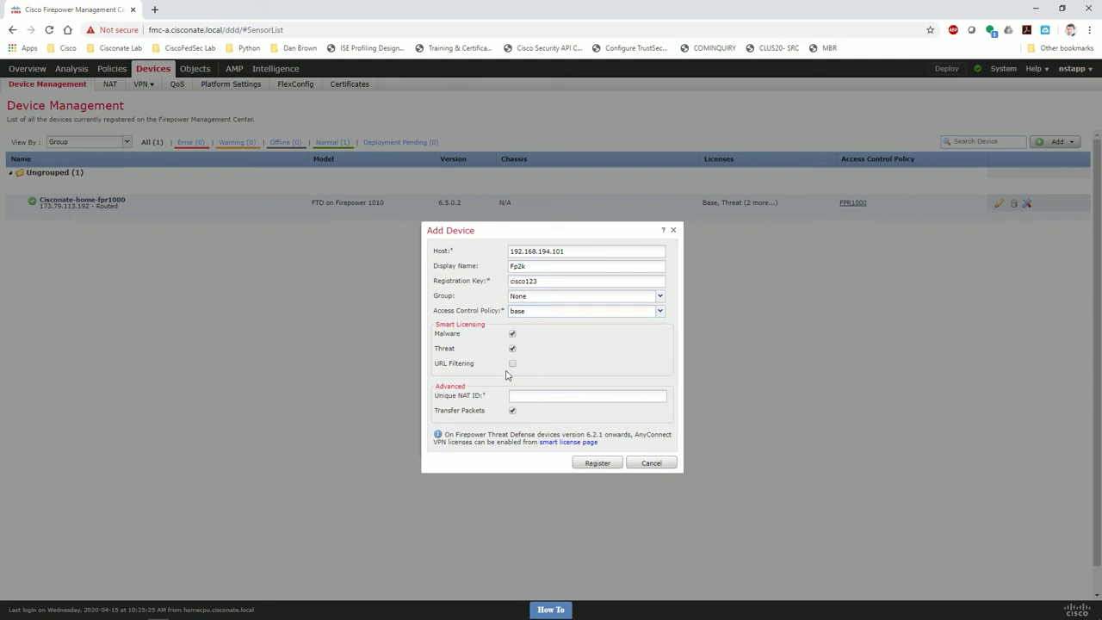
left_click(593, 463)
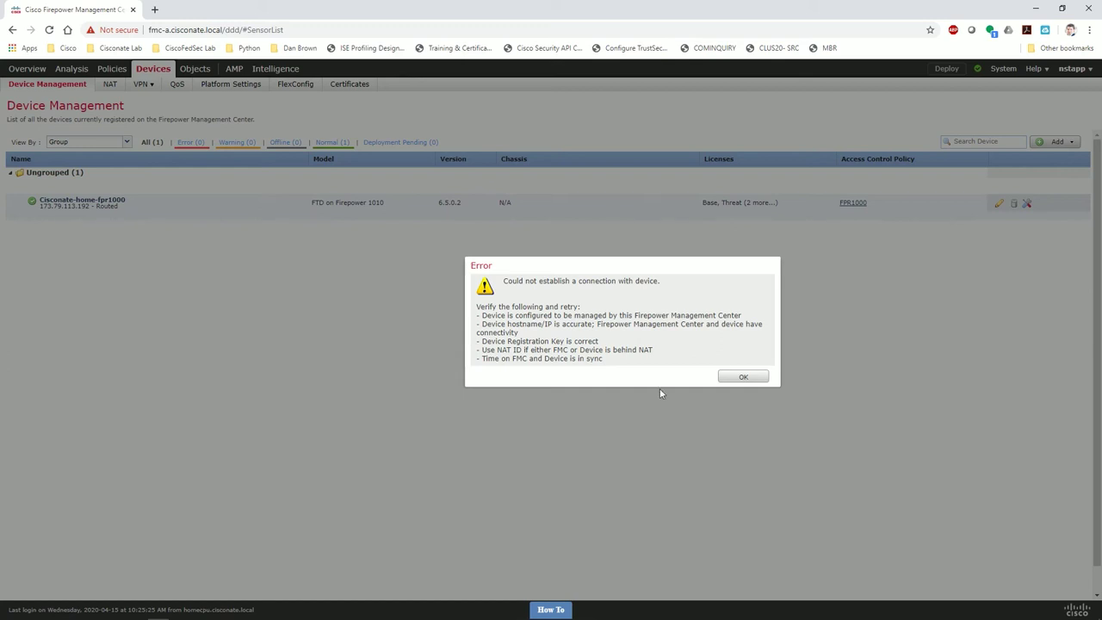
Open the CISCONATE_FMC terminal session and enter the expert shell.
left_click(220, 612)
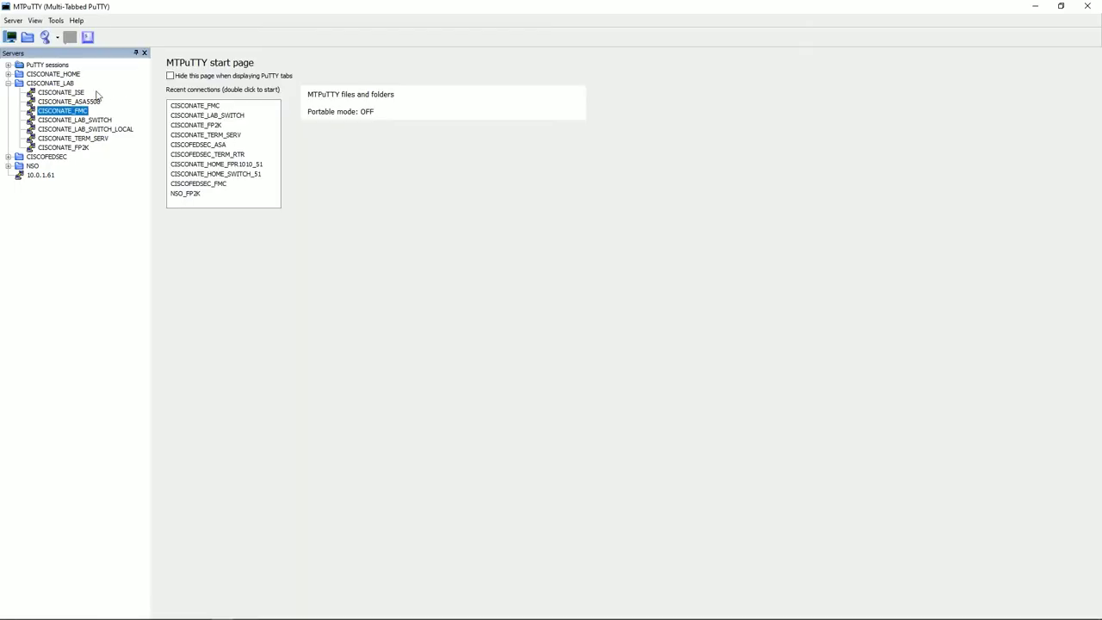
double_click(76, 112)
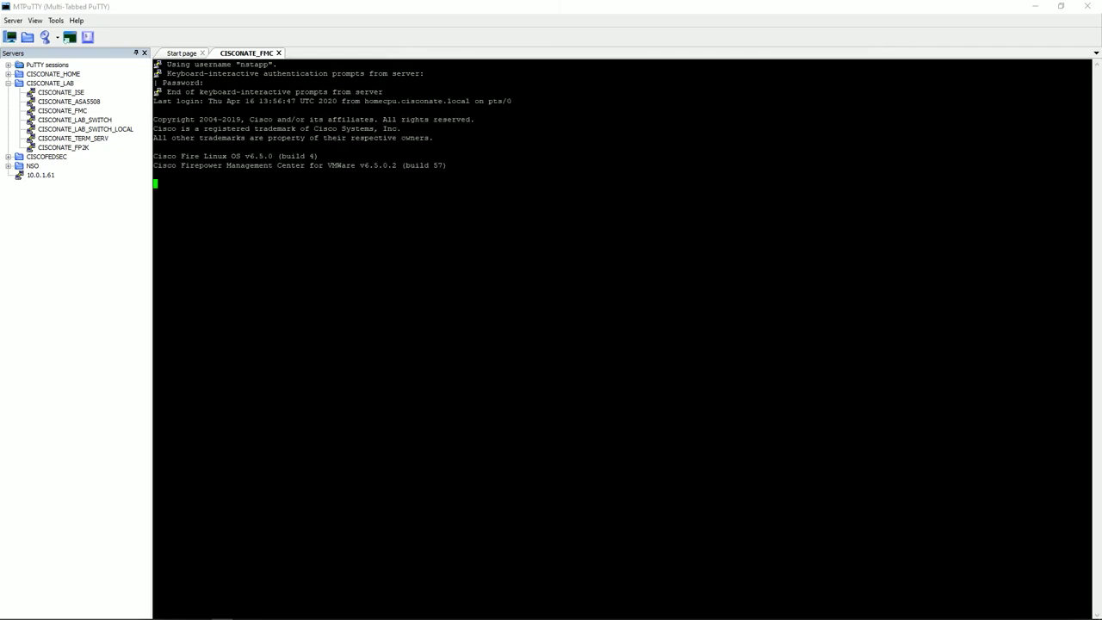
type("expert")
key("Return")
Show the last 250 lines of /var/log/messages with tail -250.
type("tail -")
type("200")
key("BackSpace")
key("BackSpace")
type("50 /var/lo")
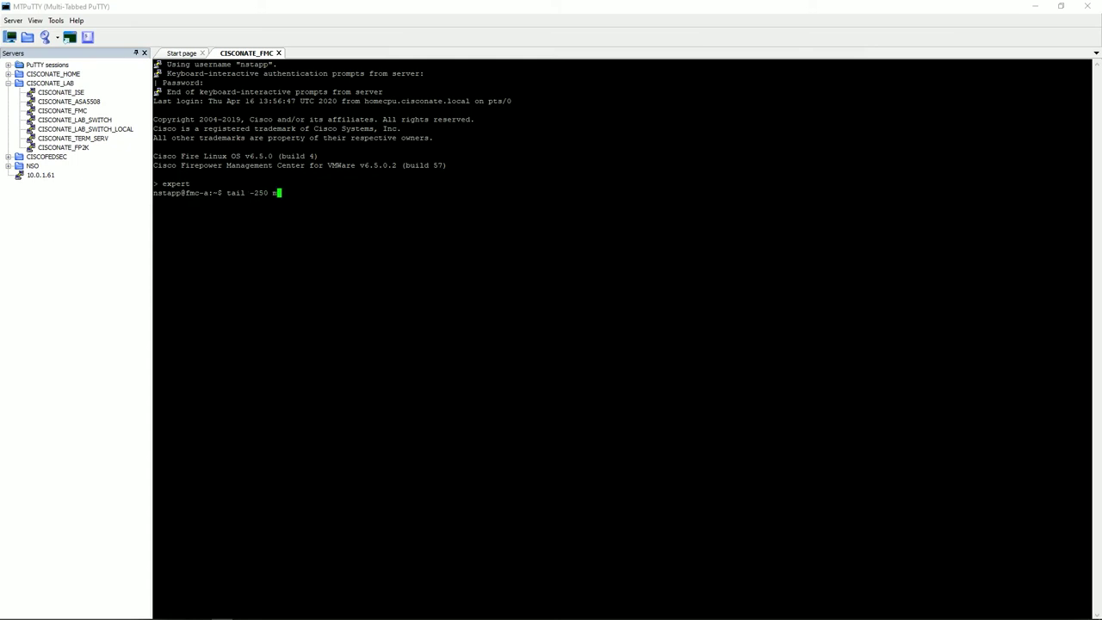
type("g/messages")
key("Return")
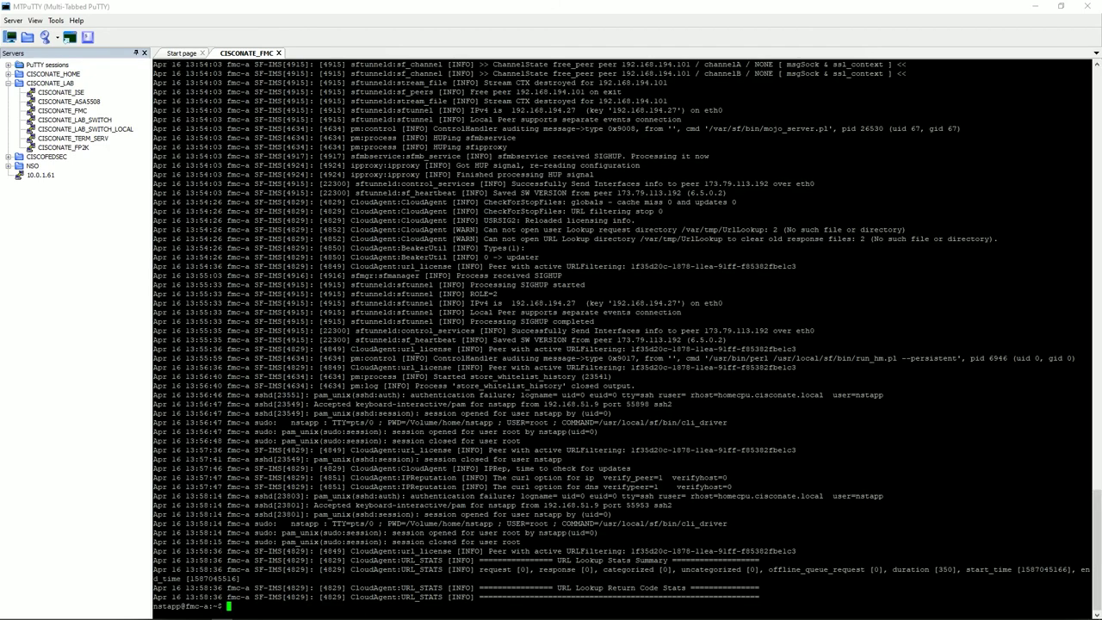
Highlight the peer removal, SSL connected and VerifyConnect-failed lines for peer 192.168.194.101, then return to the browser.
scroll(625, 336, "up", 10)
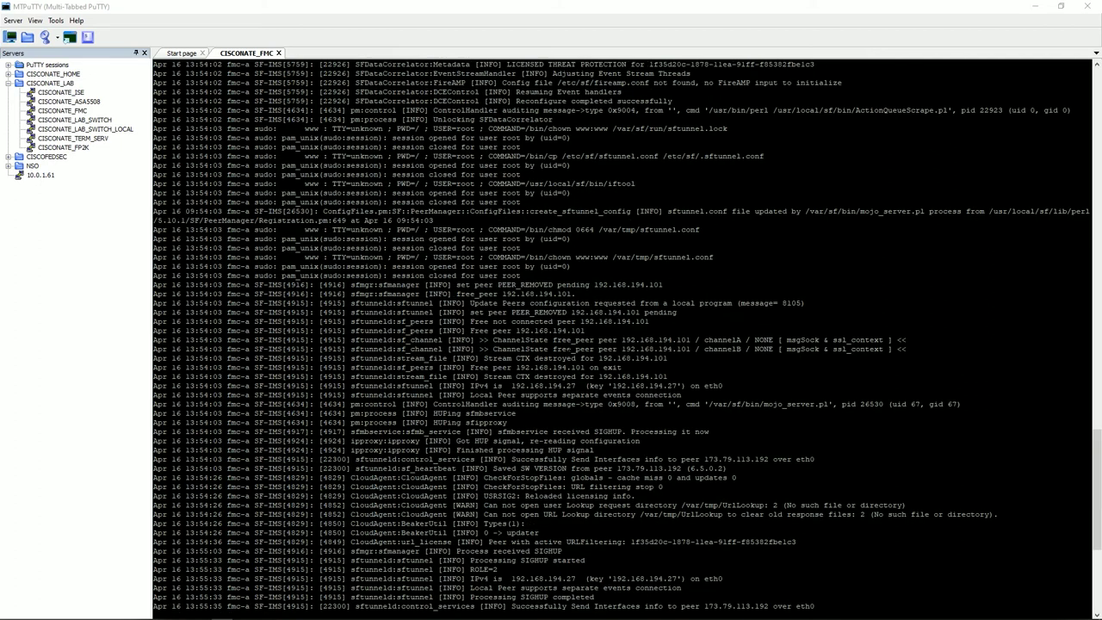
left_click_drag(471, 303, 703, 366)
scroll(657, 319, "up", 10)
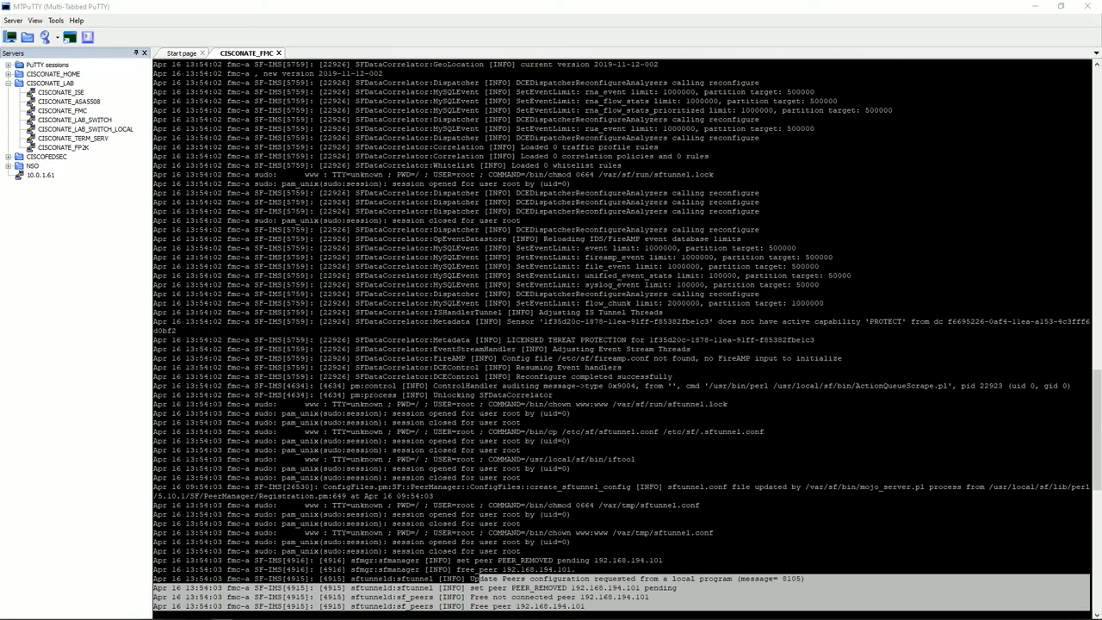
scroll(621, 335, "up", 10)
scroll(620, 336, "up", 10)
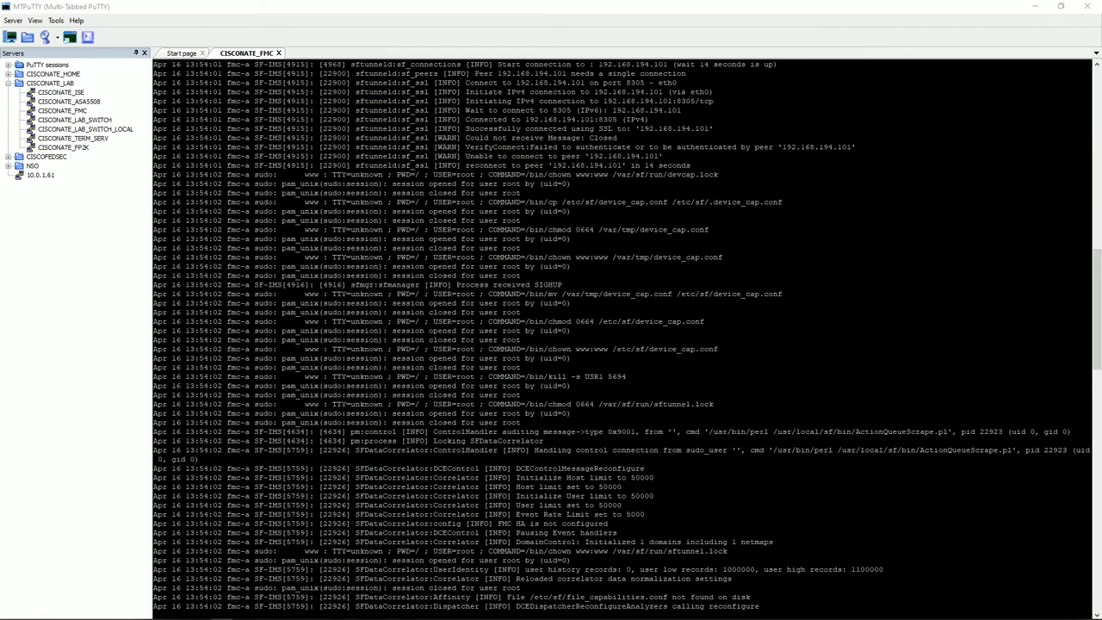
left_click_drag(466, 128, 428, 138)
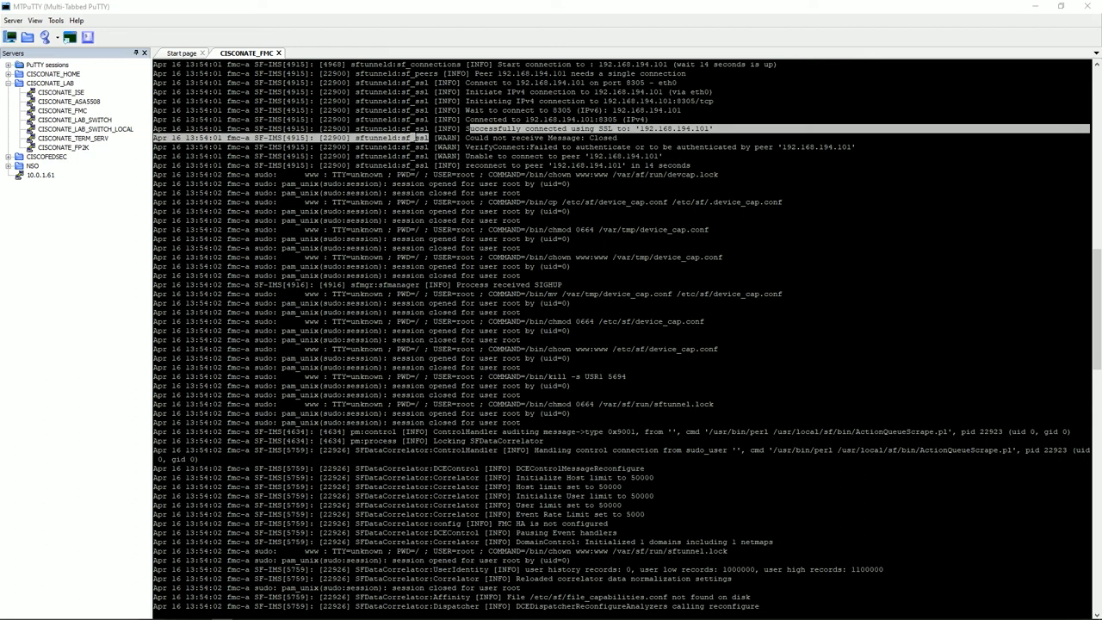
left_click_drag(465, 147, 865, 145)
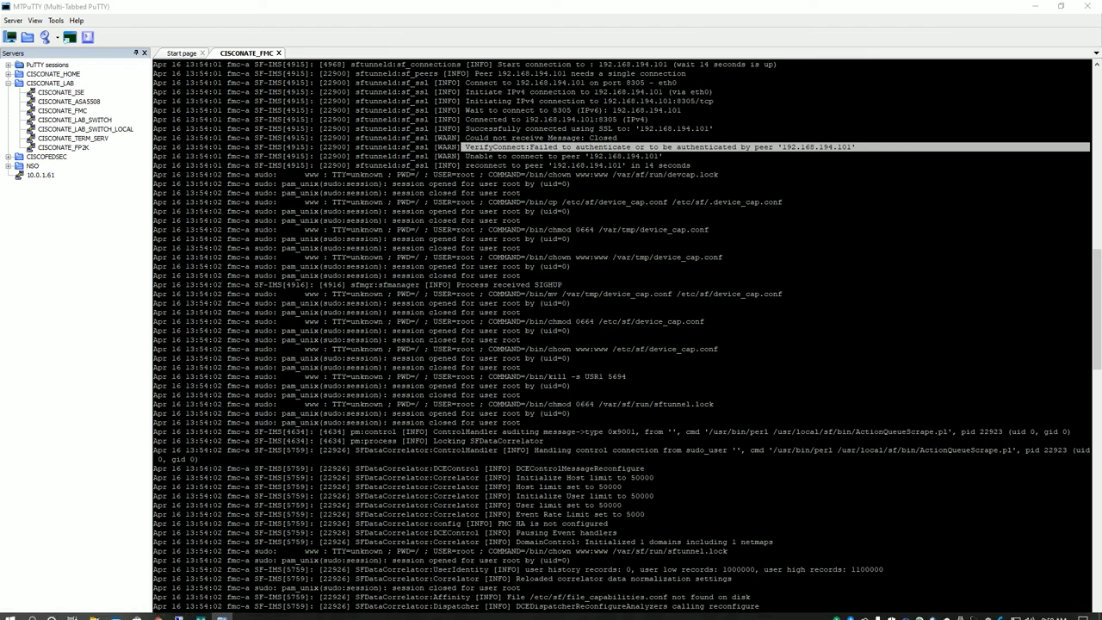
left_click(158, 609)
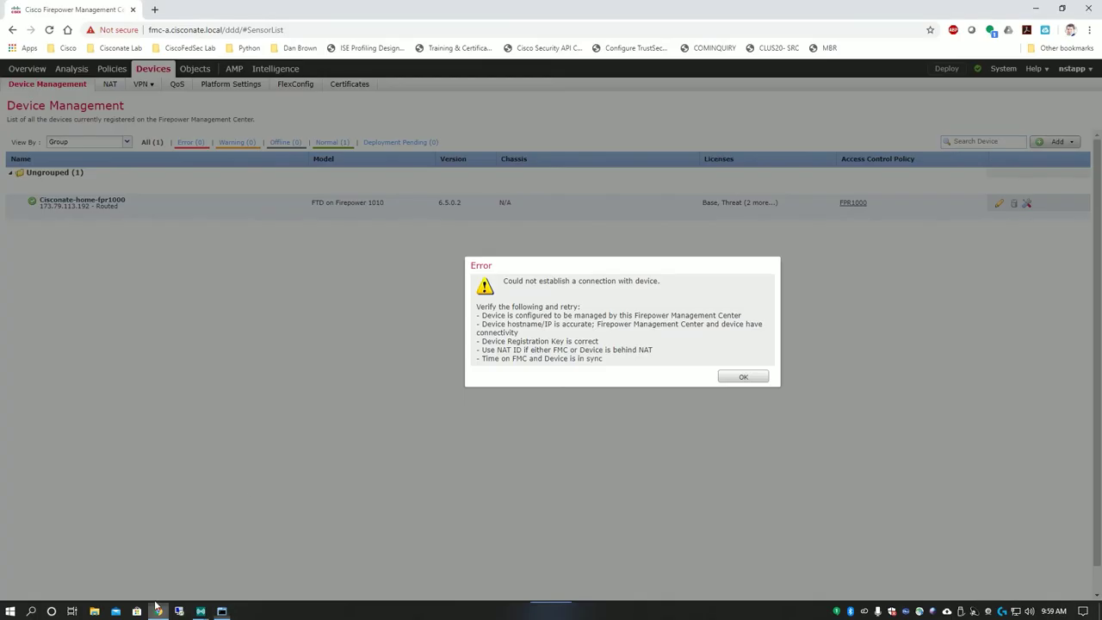
Dismiss the connection error, inspect the Registration Key value, and open the CISCONATE_FP2K session.
left_click(744, 376)
double_click(559, 282)
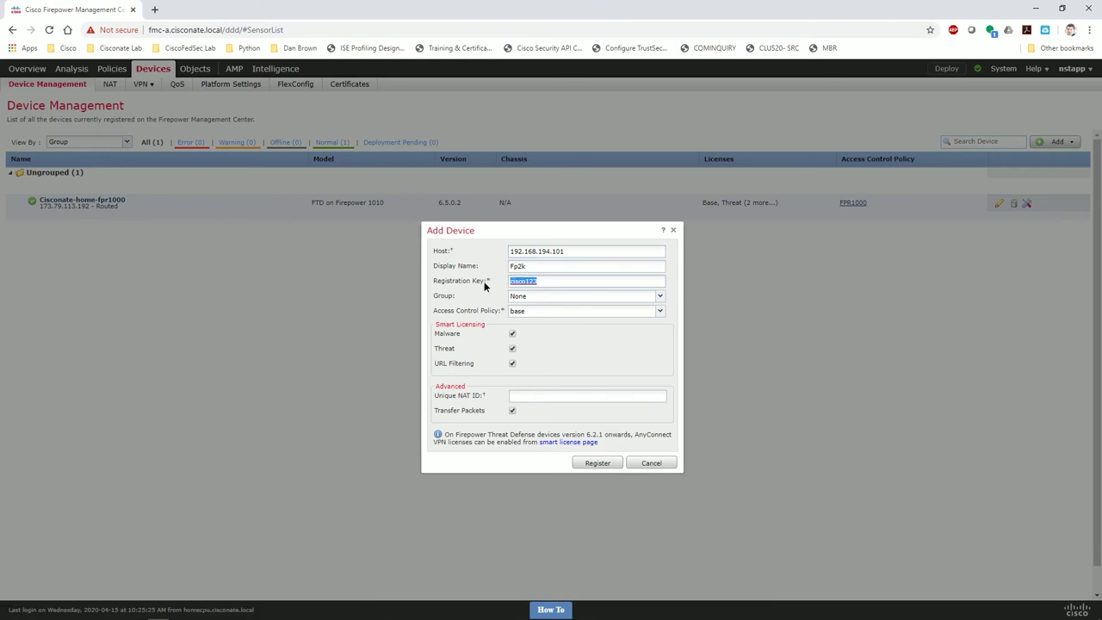
left_click(356, 348)
double_click(541, 281)
key("Right")
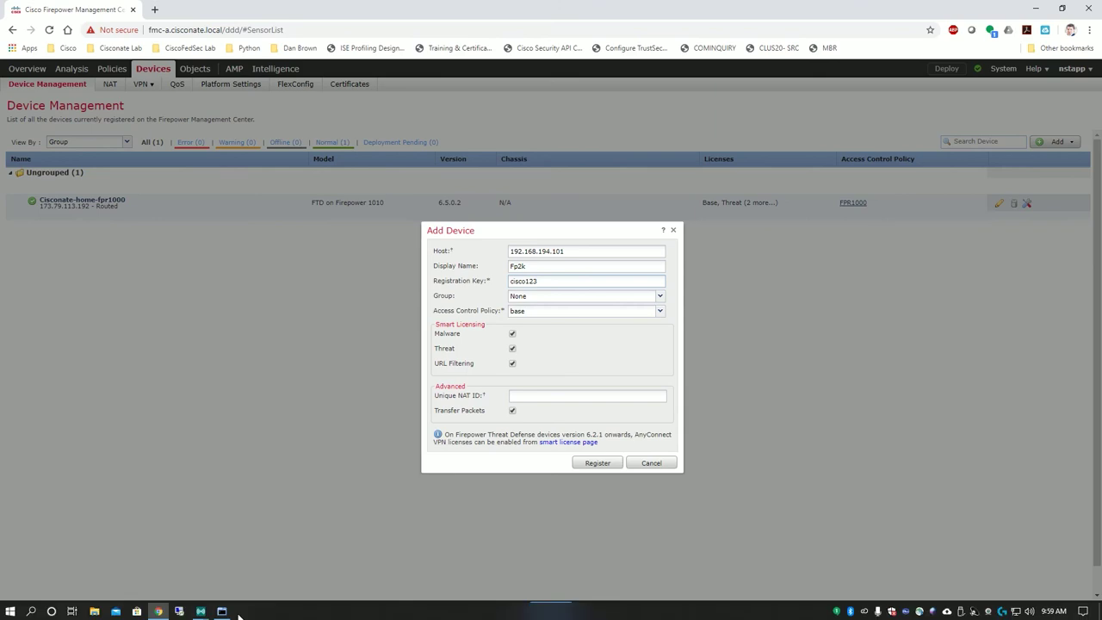
left_click(222, 613)
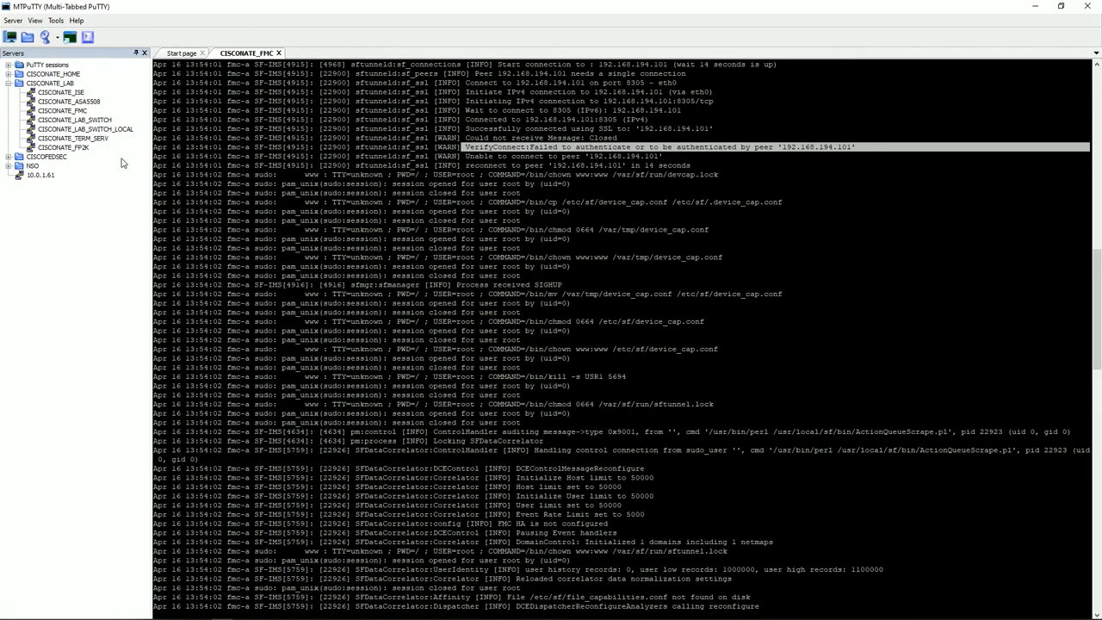
double_click(87, 148)
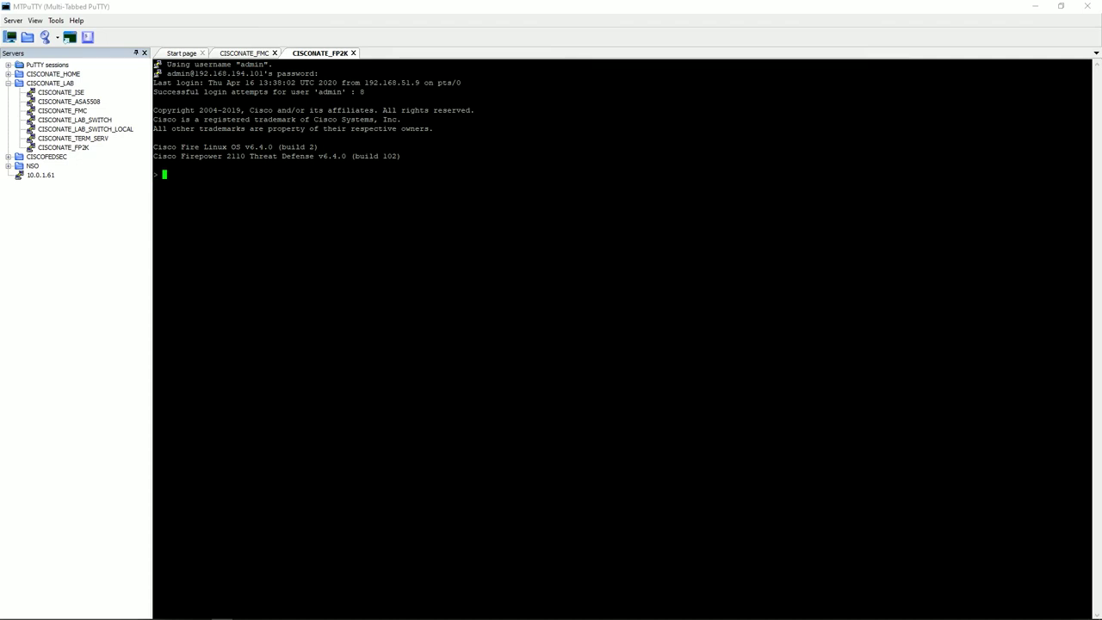
Enter the FP2K expert shell and move into /etc/sf, listing the directory contents.
type("expert")
key("Return")
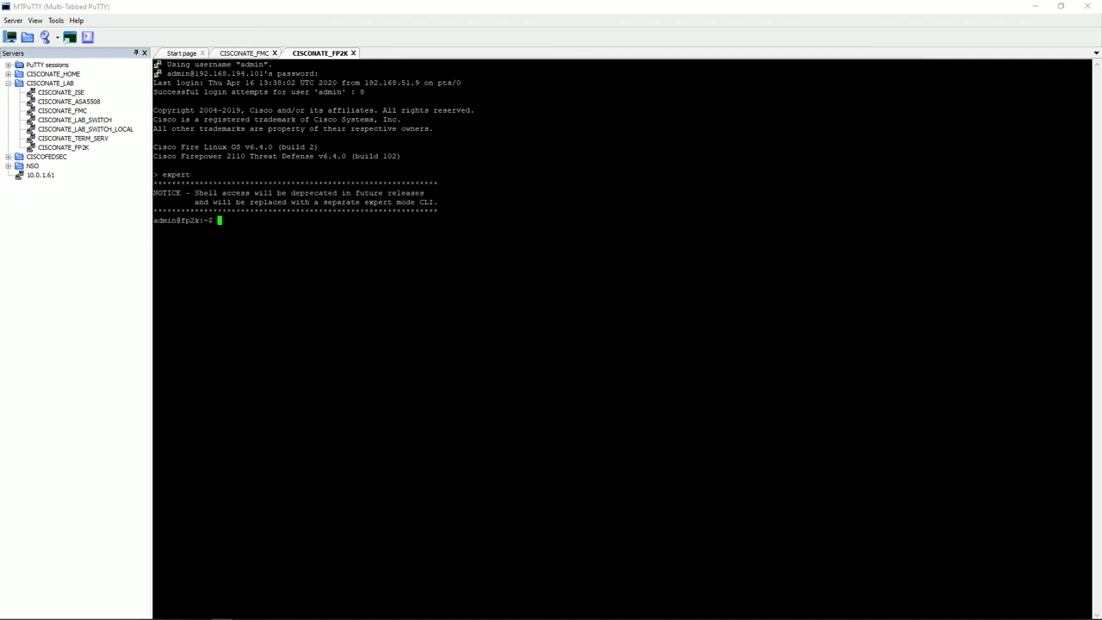
type("cd /etc")
key("Return")
type("ls")
key("Return")
type("cd sf")
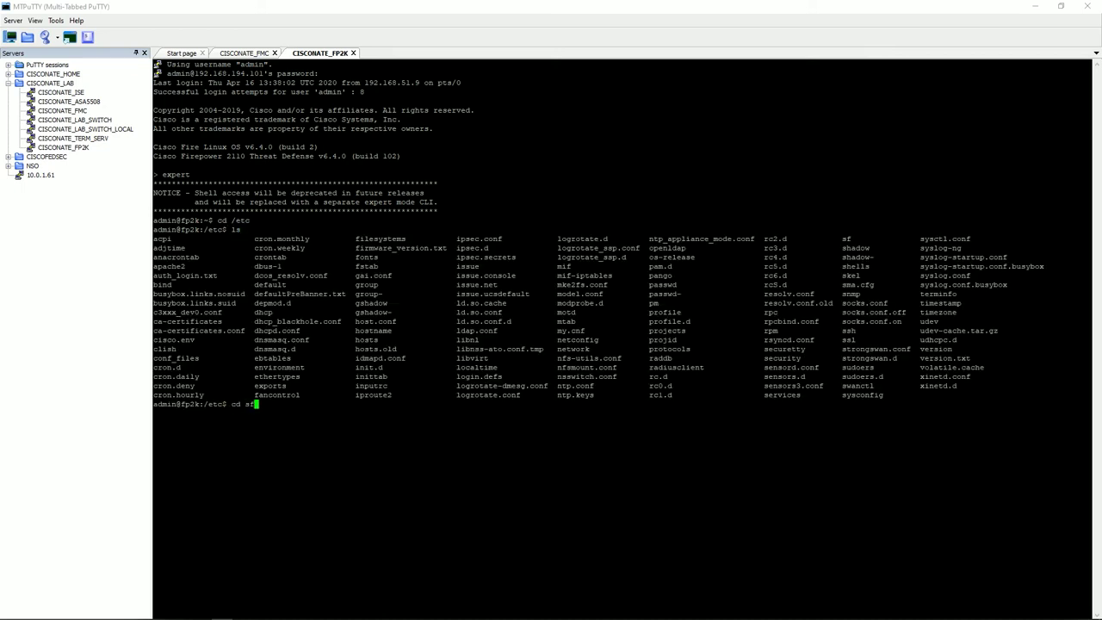
key("Return")
type("ls")
key("Return")
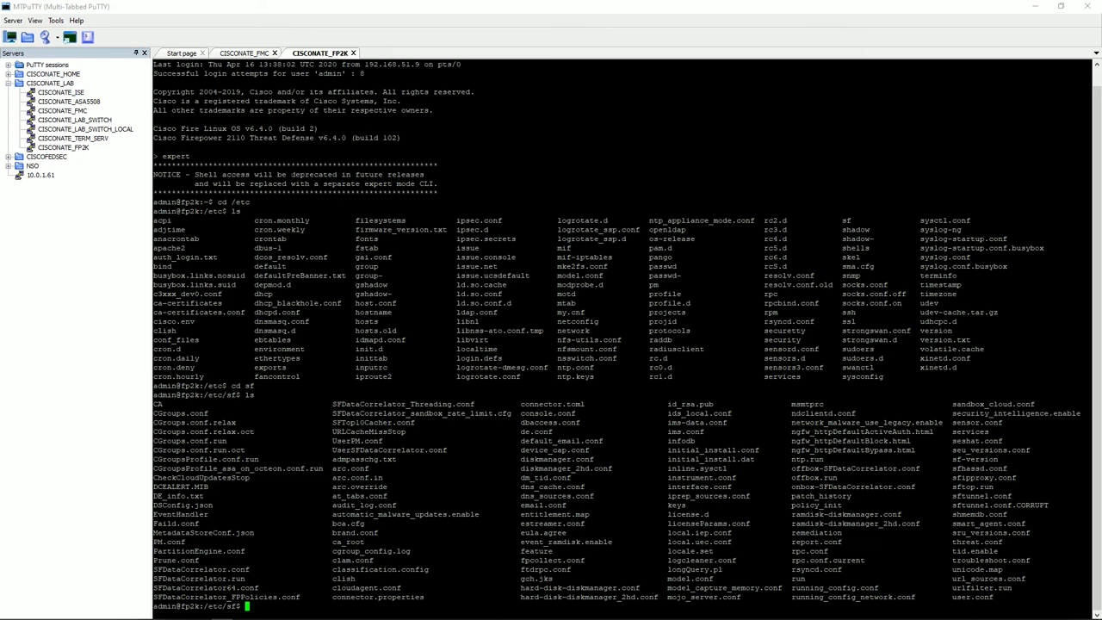
Print sftunnel.conf with cat.
type("cat sftun")
key("Tab")
key("Return")
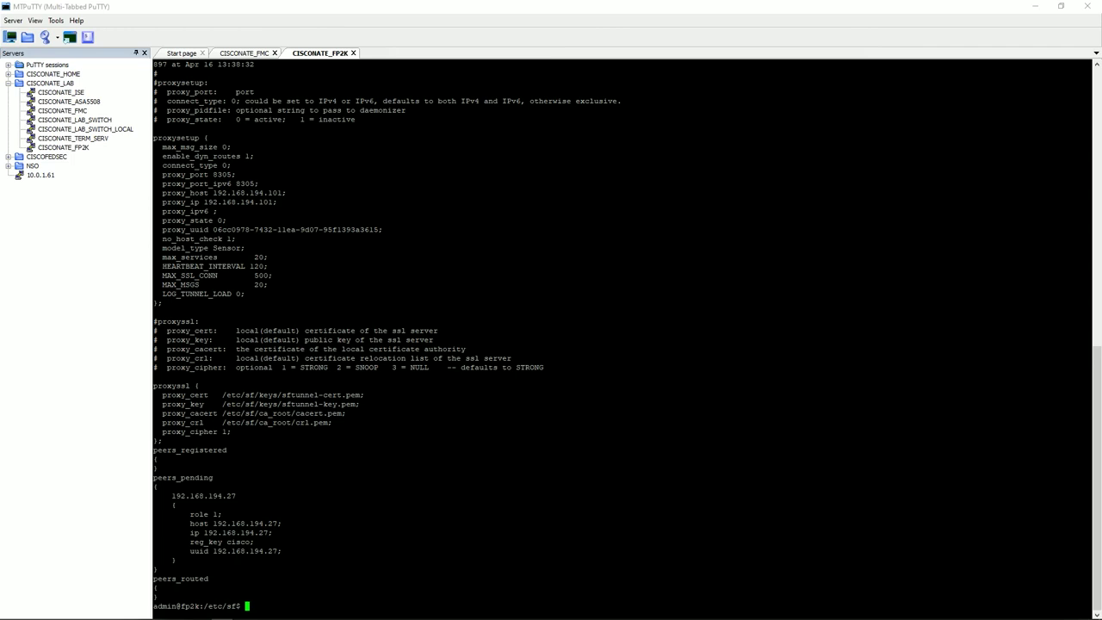
Highlight the peers_pending entry for 192.168.194.27, select its reg_key value, and return to the browser.
left_click_drag(153, 478, 286, 573)
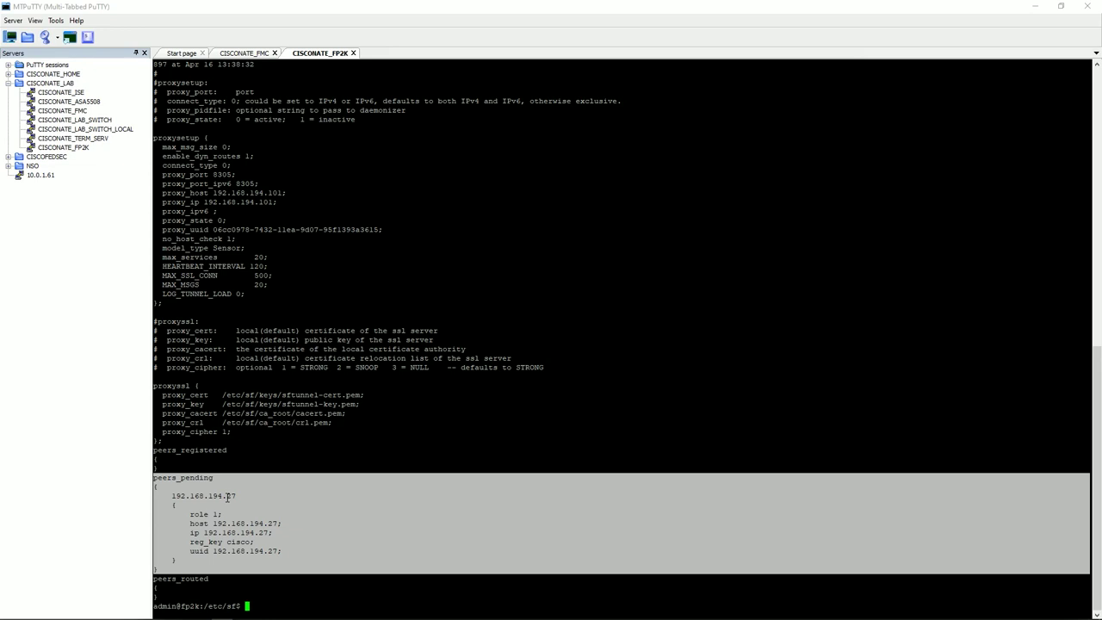
left_click(231, 542)
double_click(233, 542)
left_click_drag(244, 541, 249, 542)
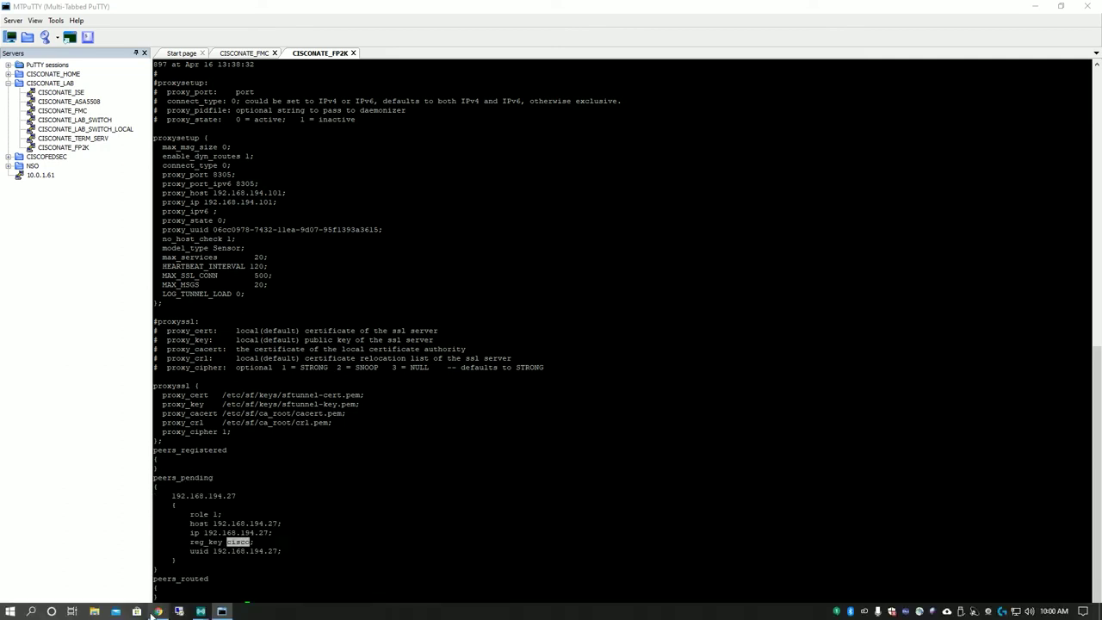
key("alt+Tab")
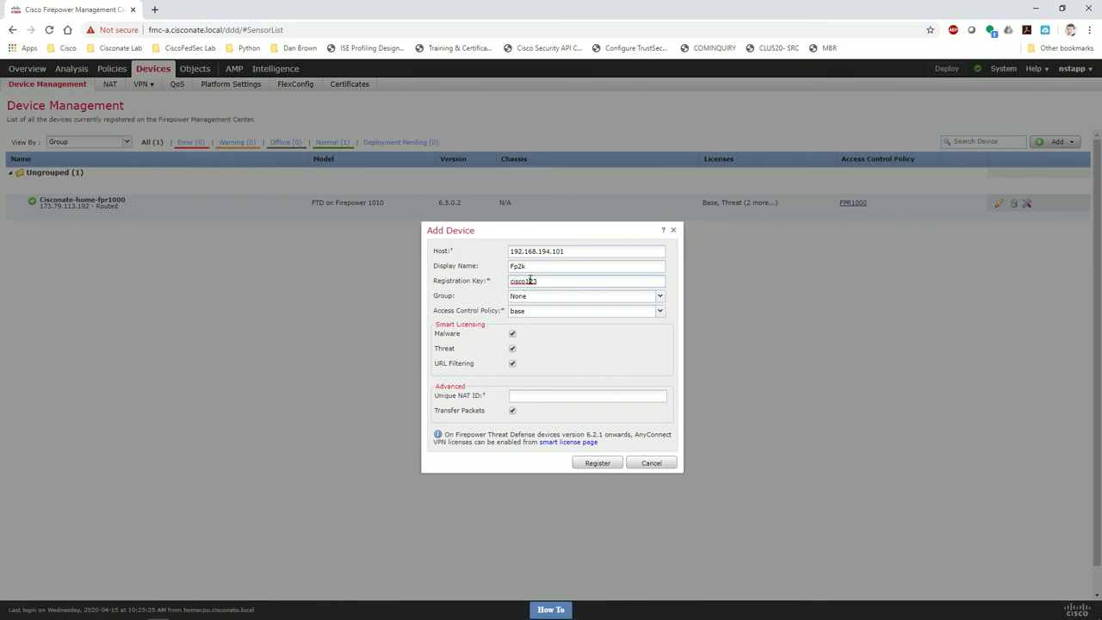
Correct the registration key's trailing digits to match the device's reg_key and resubmit registration.
left_click_drag(539, 282, 525, 282)
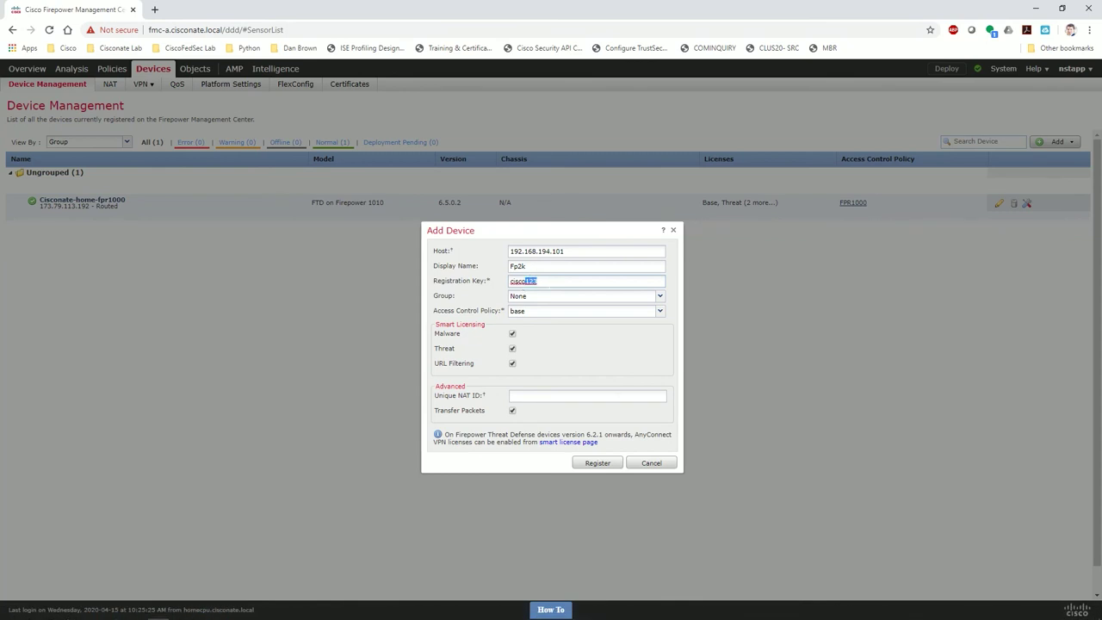
left_click(597, 462)
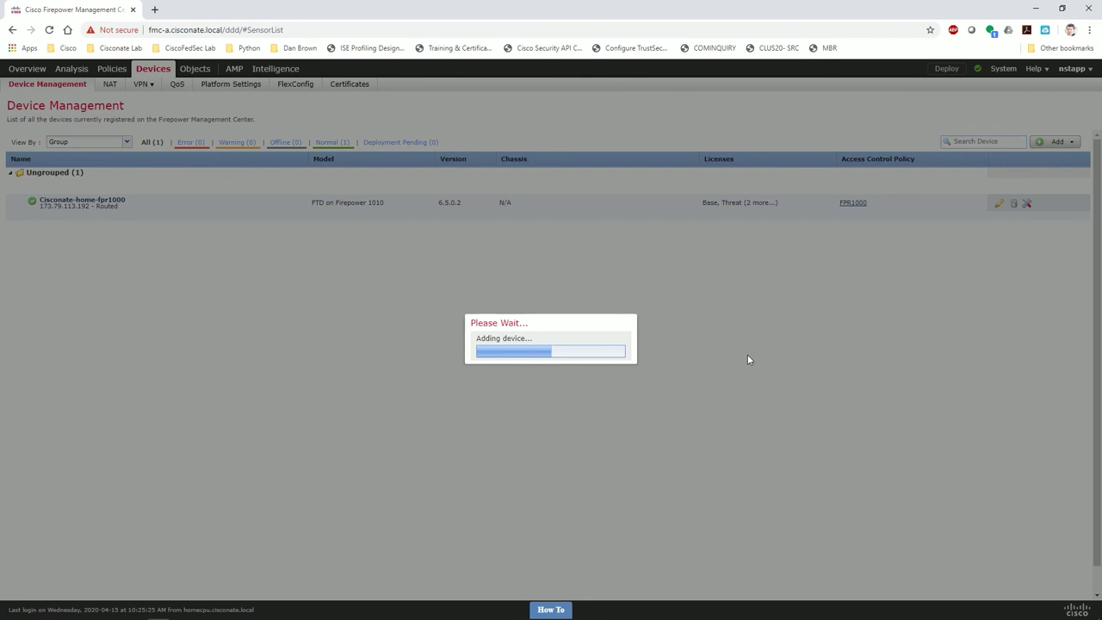